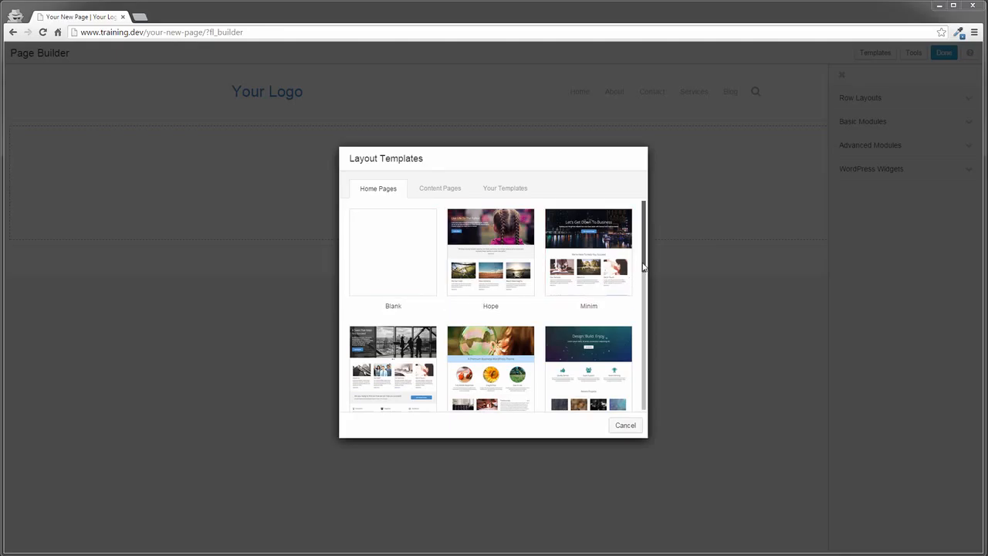
Browse the layout template categories and apply the Minim home page template to the page.
mouse_move(644, 265)
mouse_down()
mouse_move(643, 373)
mouse_move(644, 253)
mouse_up()
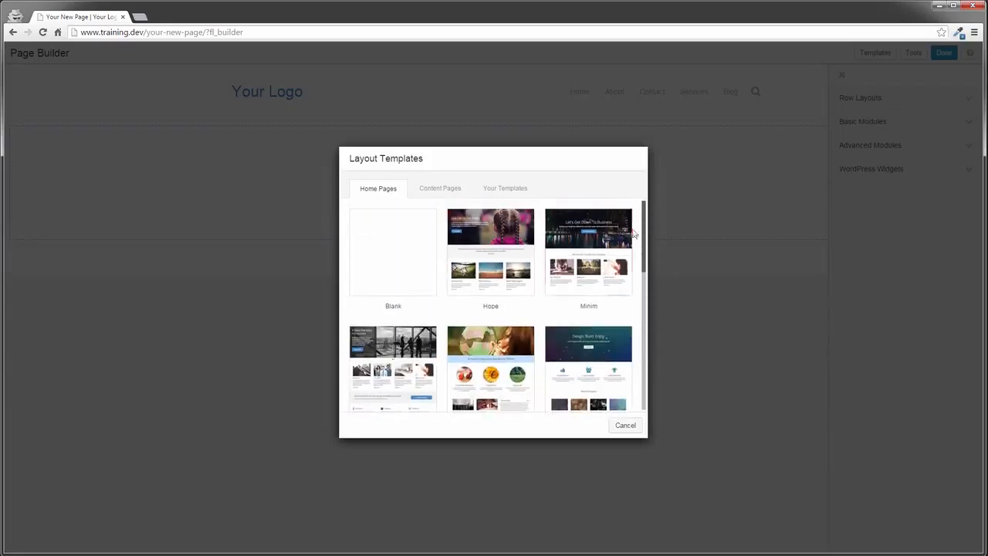
click(453, 193)
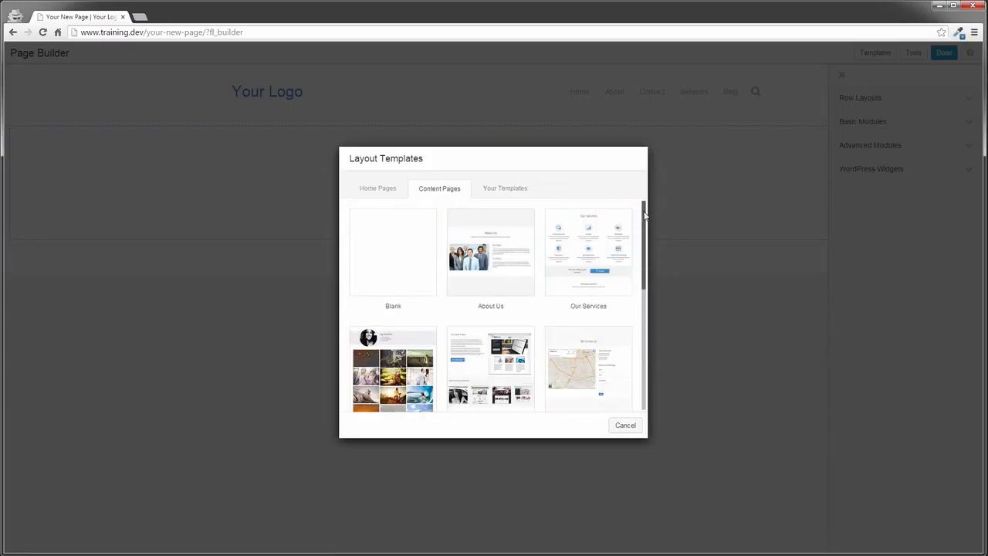
mouse_move(644, 216)
mouse_down()
mouse_move(640, 282)
mouse_move(634, 199)
mouse_up()
click(509, 190)
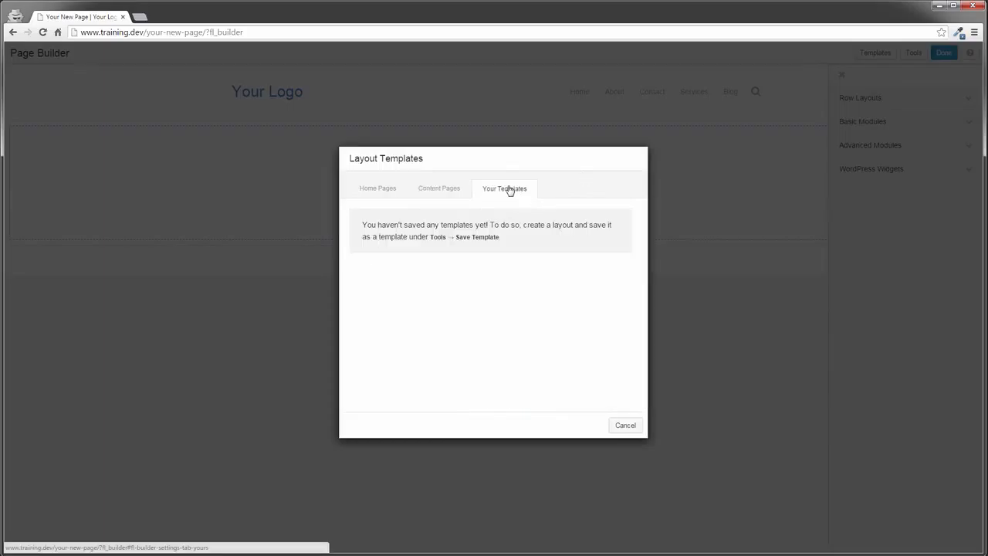
click(380, 191)
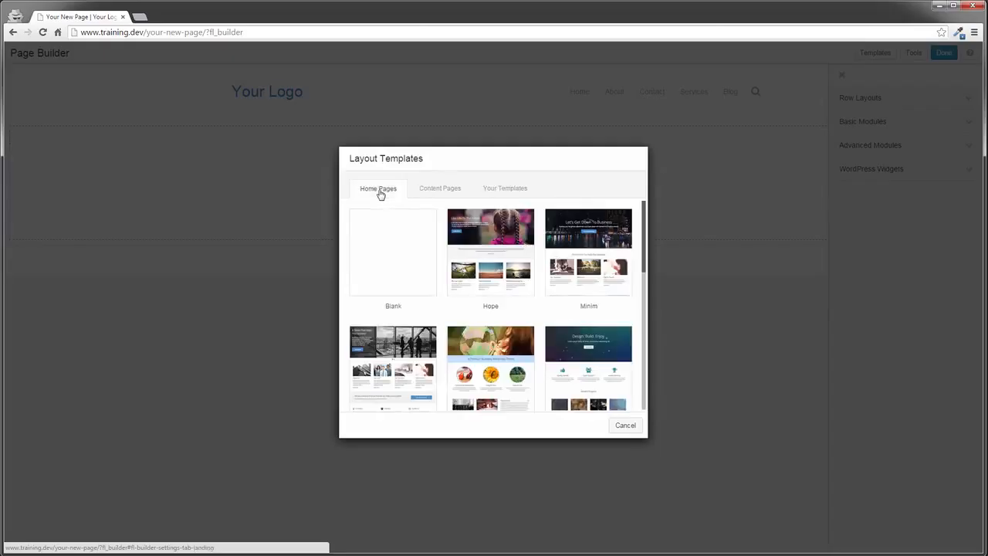
click(595, 239)
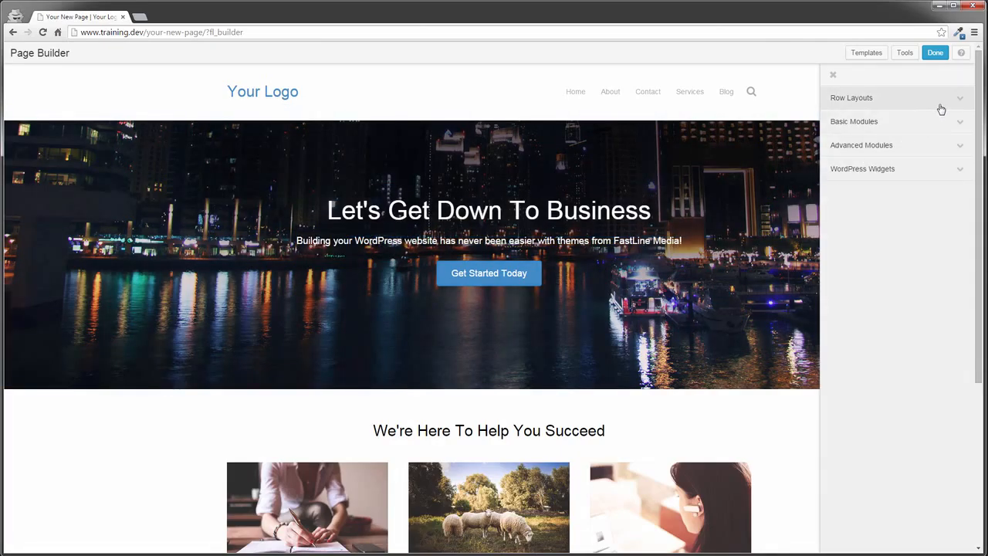
Add a two-column row directly below the hero banner and place a heading module reading "My Heading" in its left column.
click(941, 110)
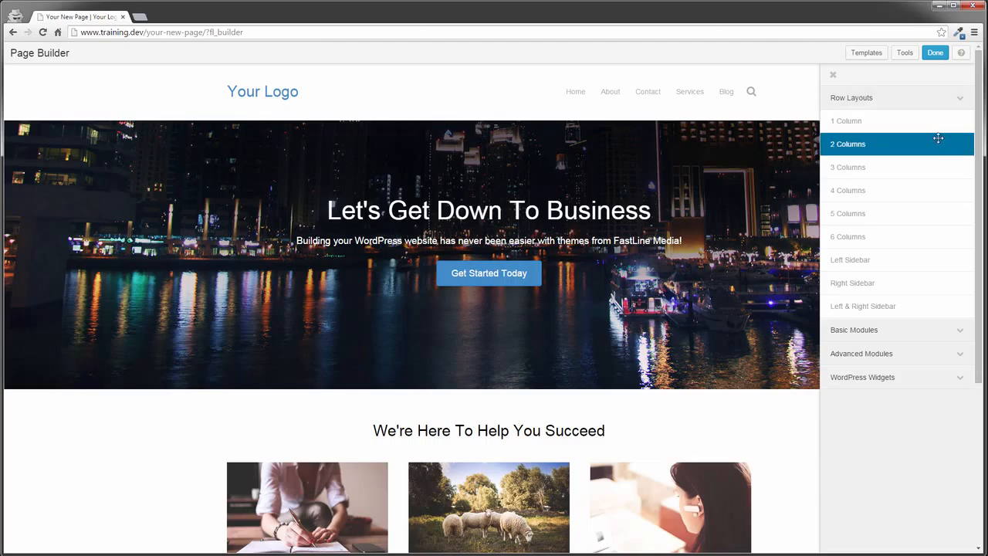
drag(938, 141, 502, 418)
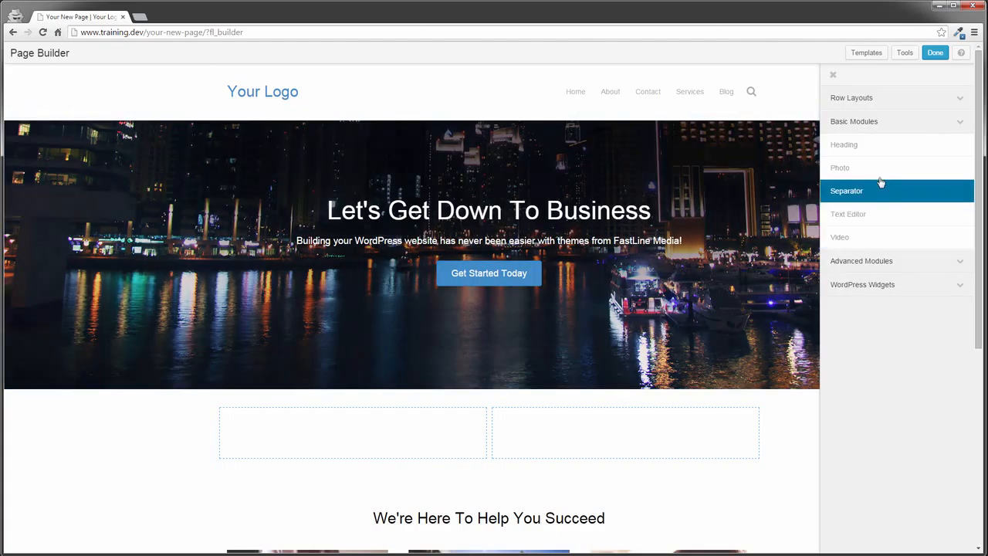
drag(888, 150, 355, 463)
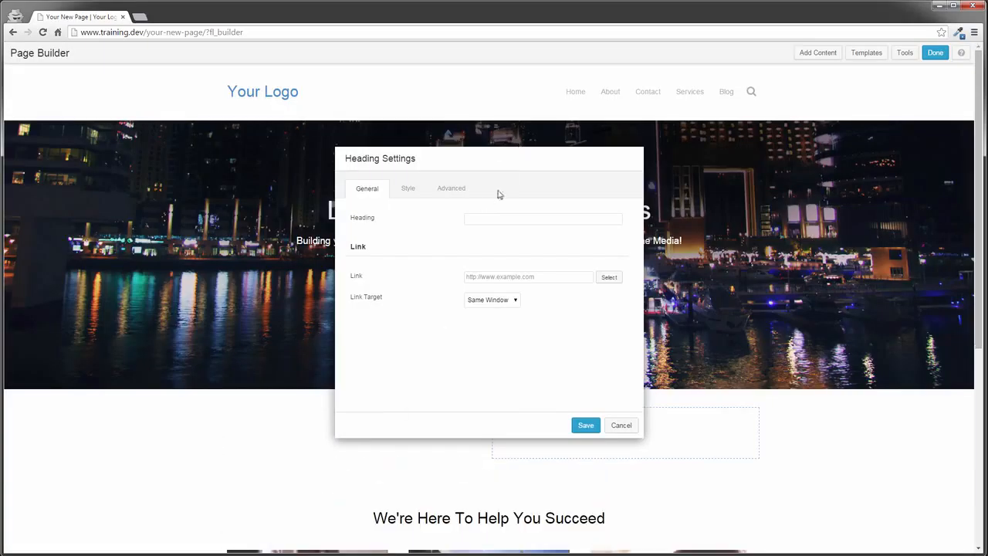
click(479, 216)
text(My Heading)
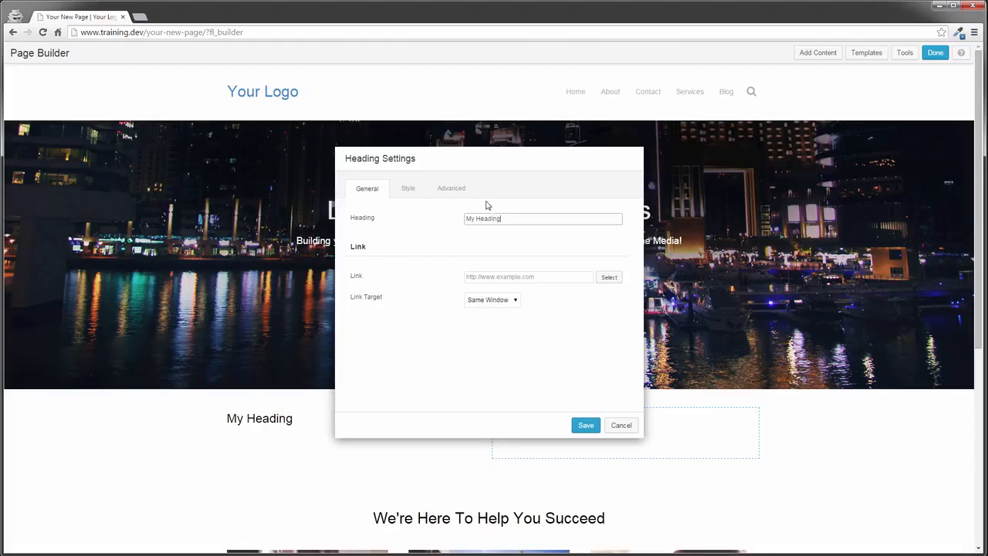
click(584, 424)
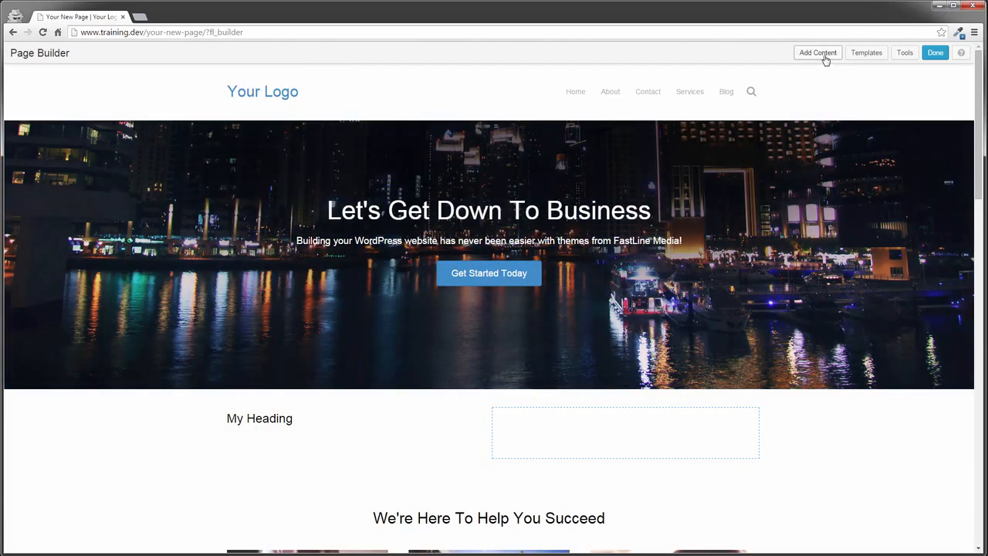
Add a photo module to the empty right column, using the goldfish picture from the media library.
click(820, 54)
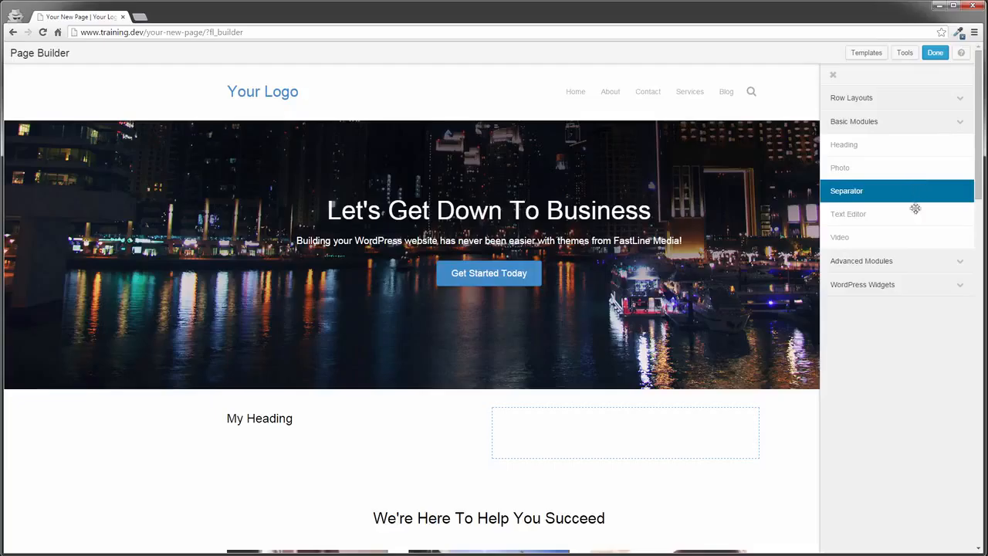
click(962, 265)
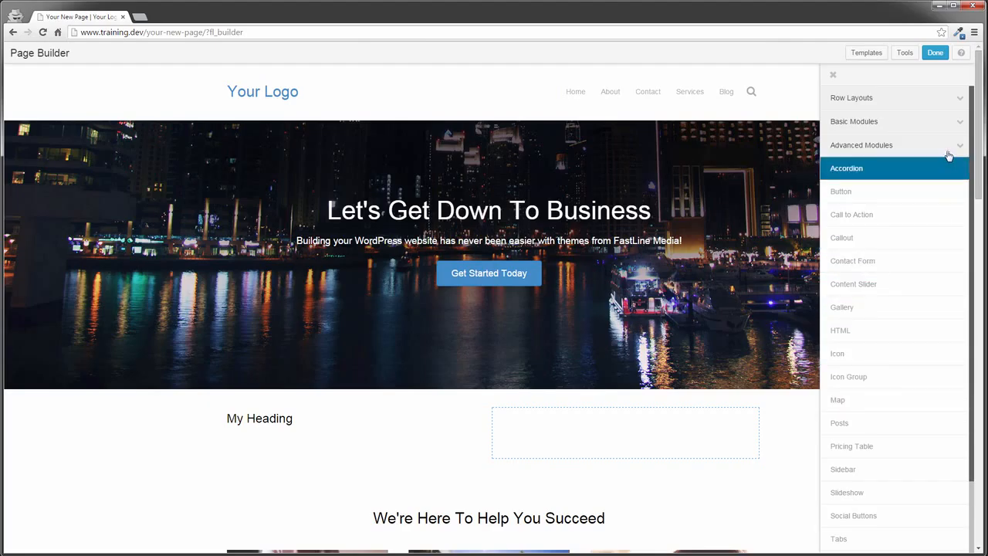
click(953, 125)
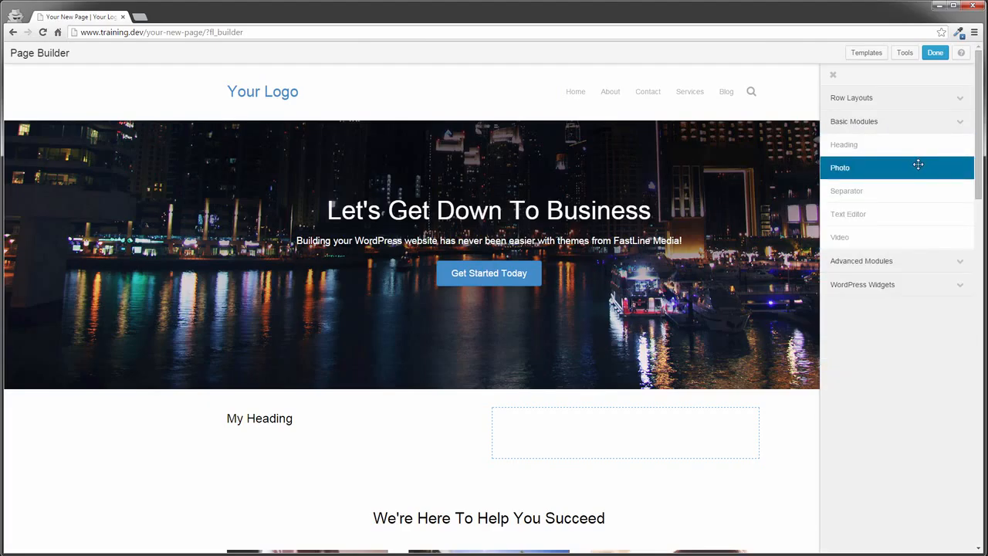
drag(919, 162, 550, 462)
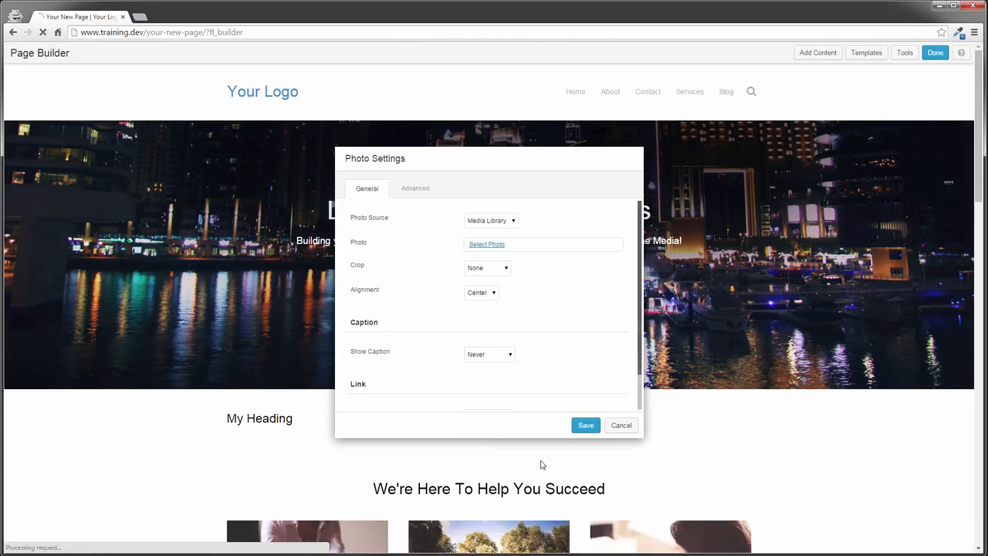
click(485, 243)
click(293, 221)
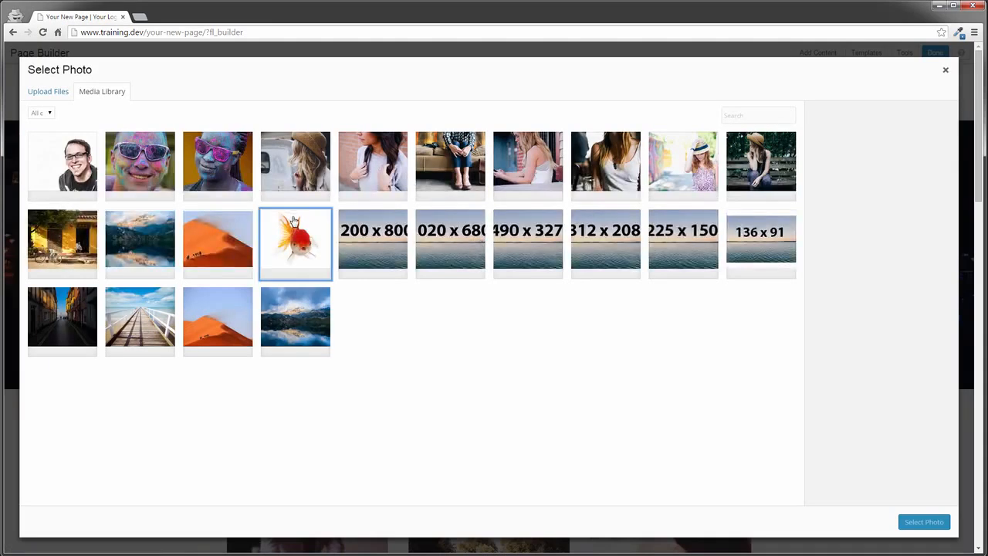
click(924, 523)
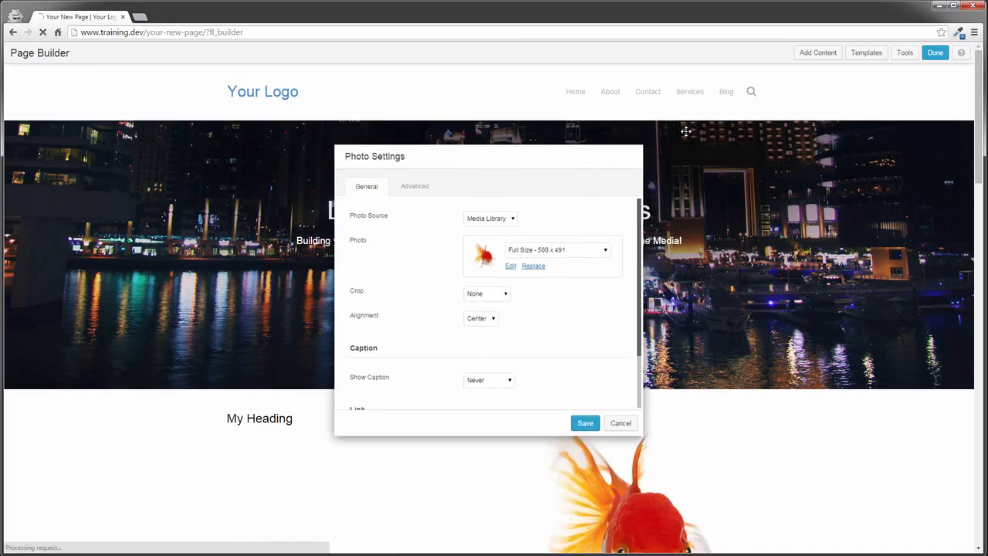
Set the goldfish photo's size to Medium - 300 x 295 and save the photo settings.
drag(581, 158, 851, 95)
scroll(942, 407, down, 3)
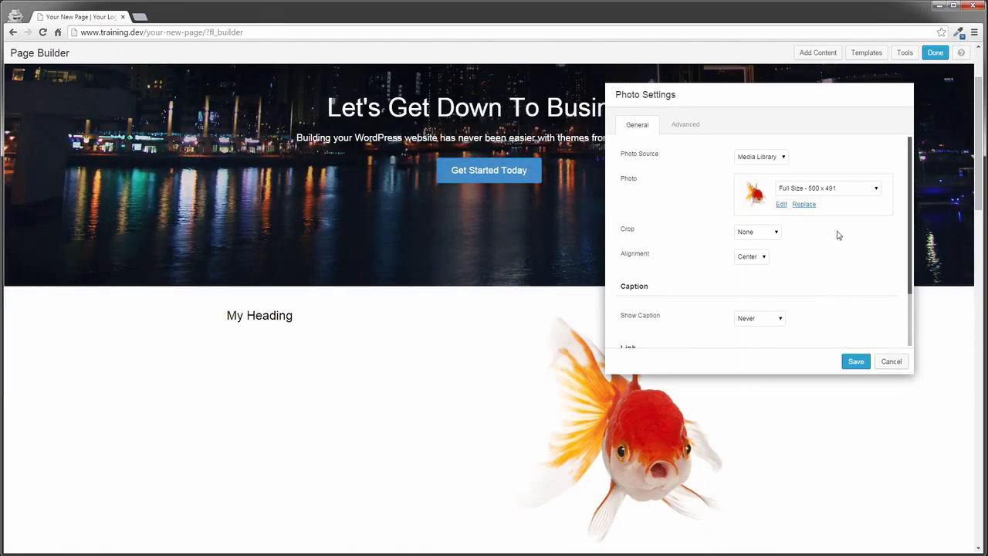
click(875, 190)
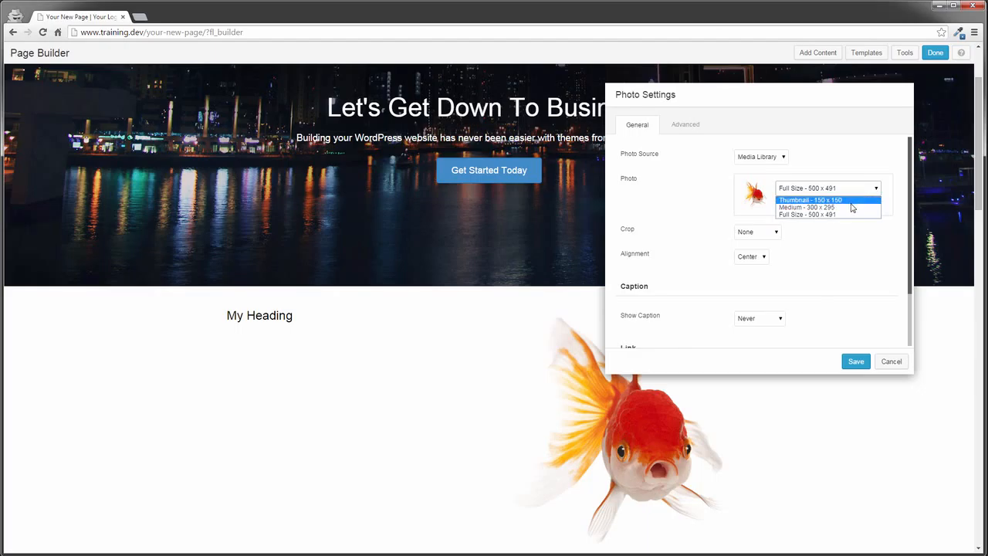
click(854, 206)
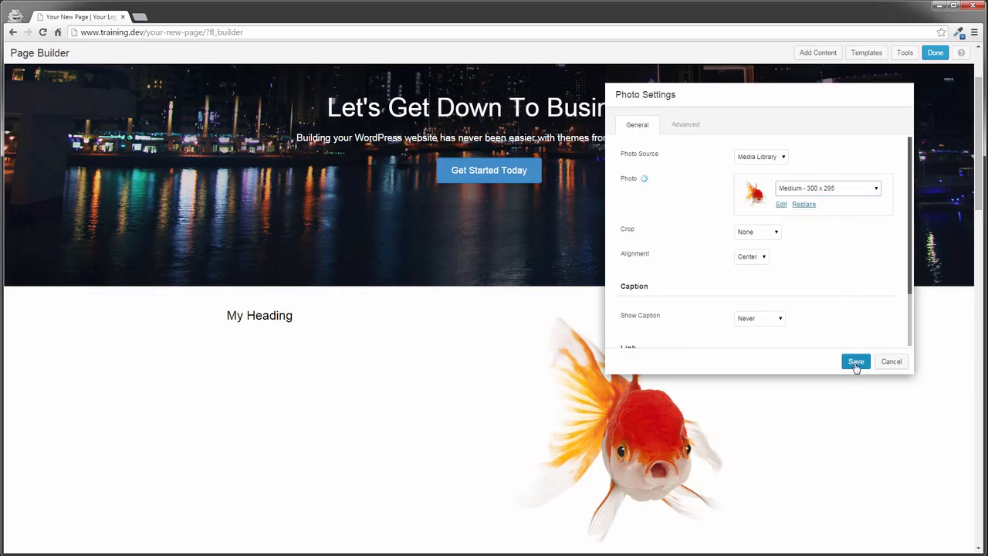
click(855, 362)
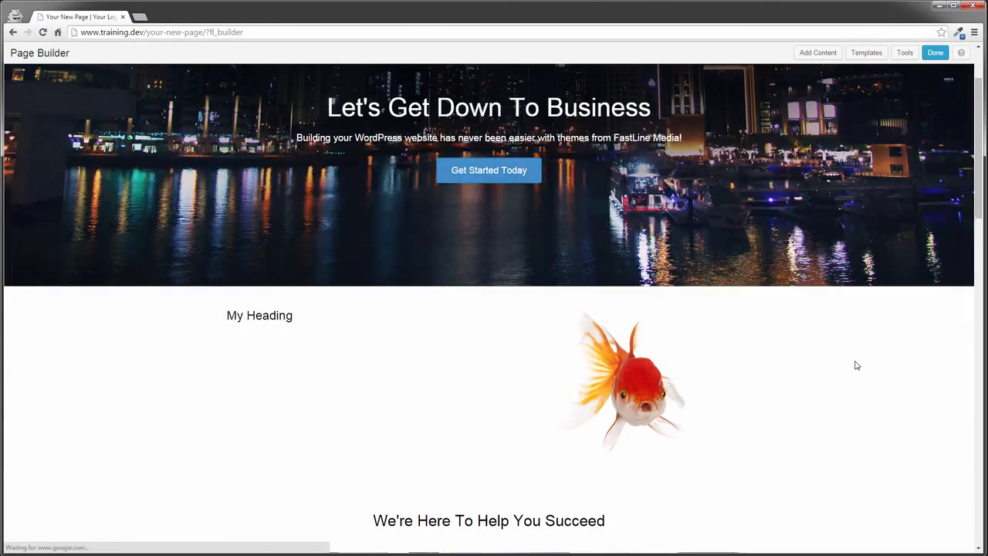
Move the "My Heading" module above the goldfish photo in the right column, and open and save its heading settings.
mouse_move(400, 391)
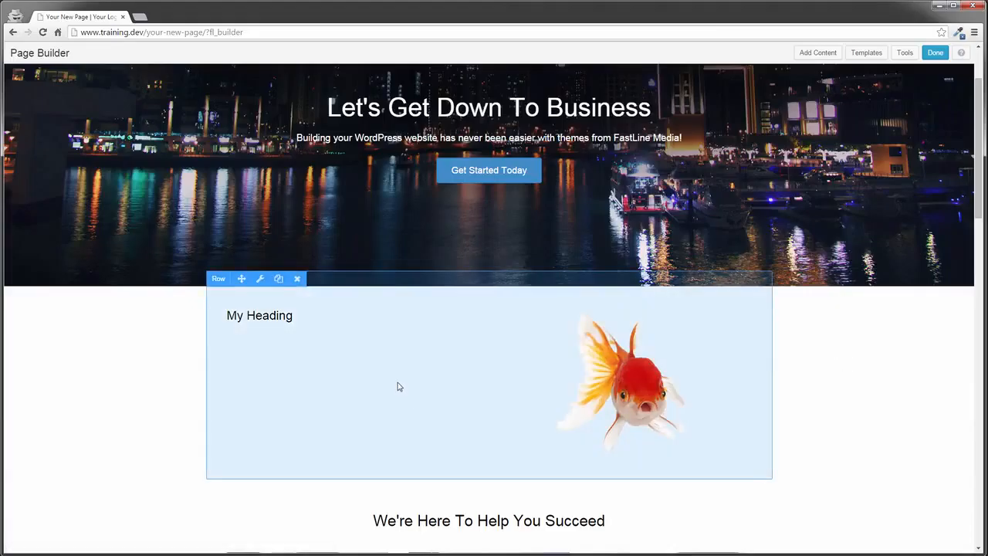
mouse_move(598, 394)
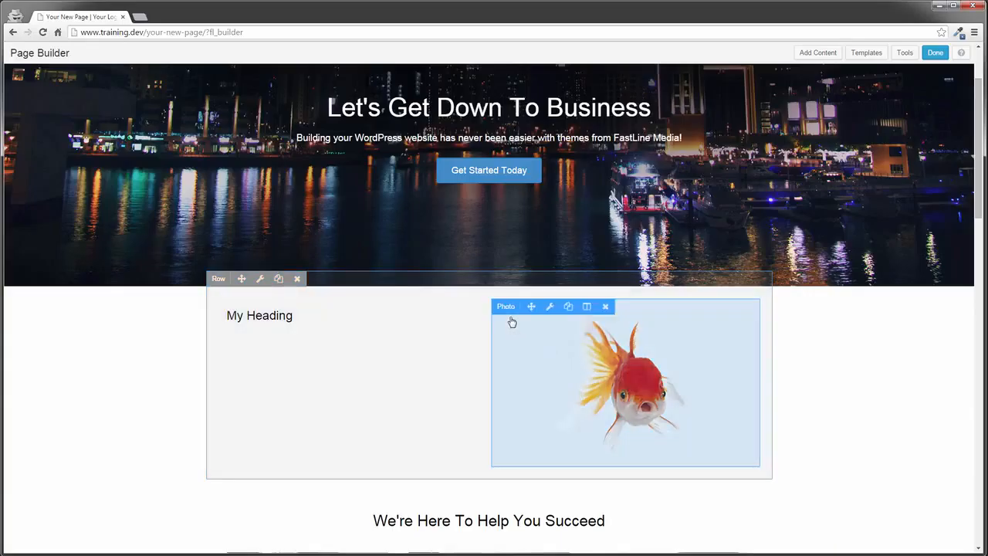
mouse_move(275, 320)
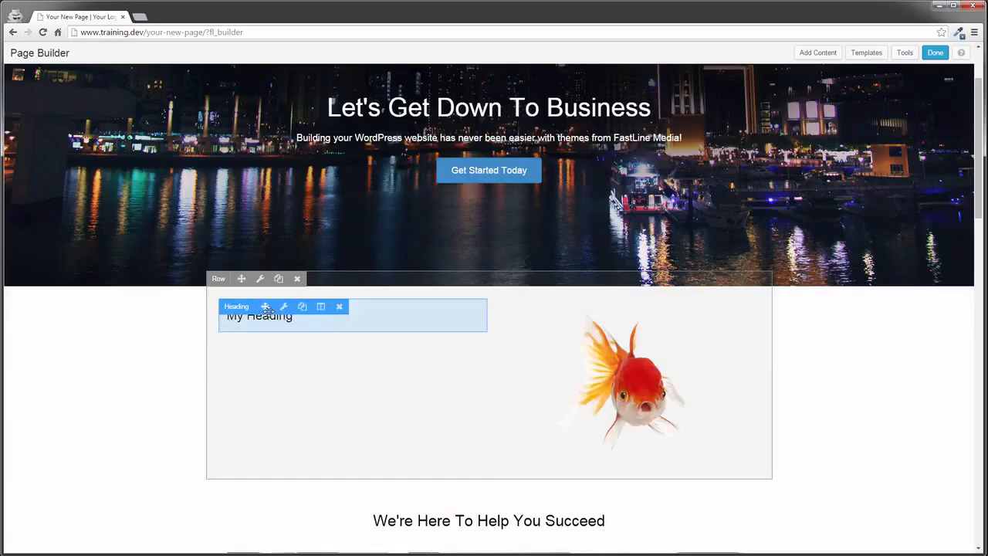
drag(266, 306, 587, 320)
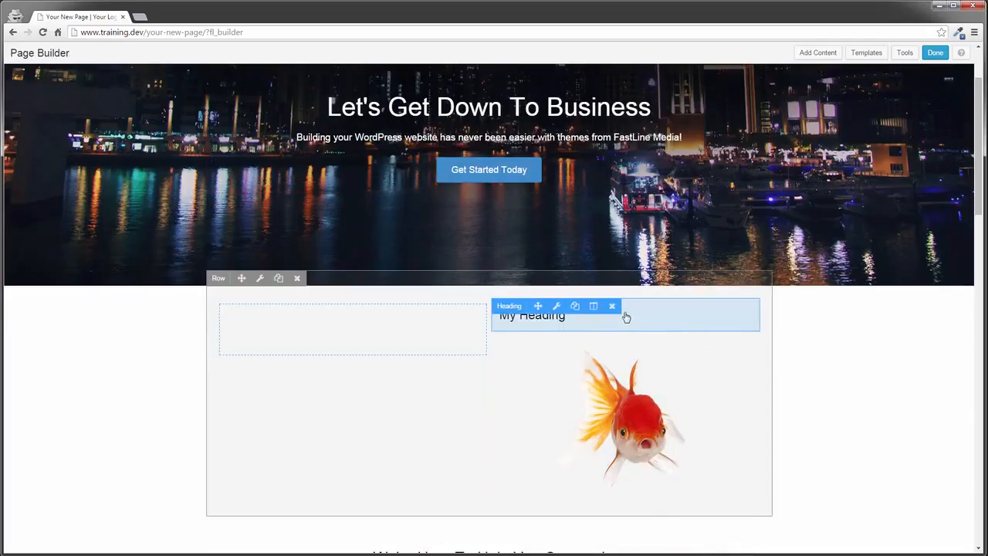
click(558, 308)
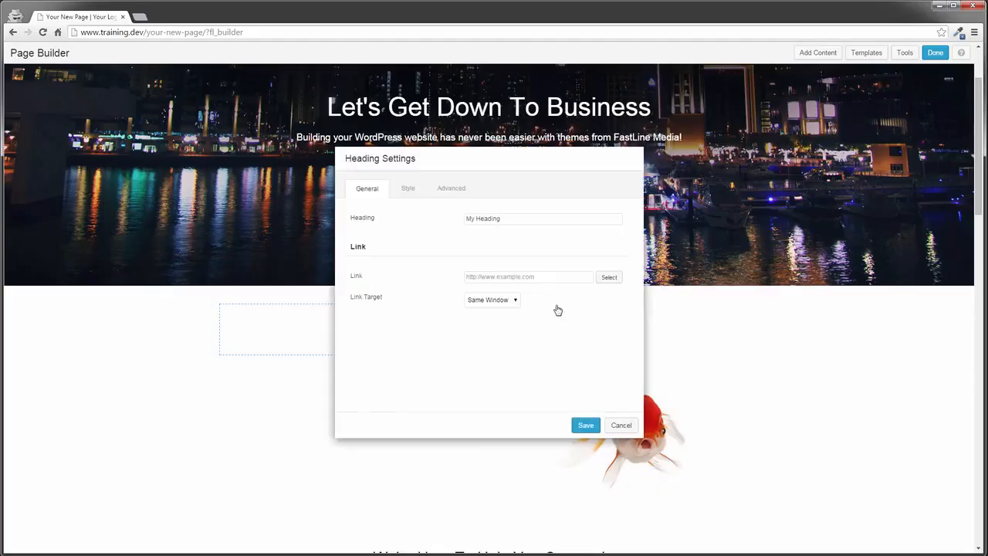
click(585, 426)
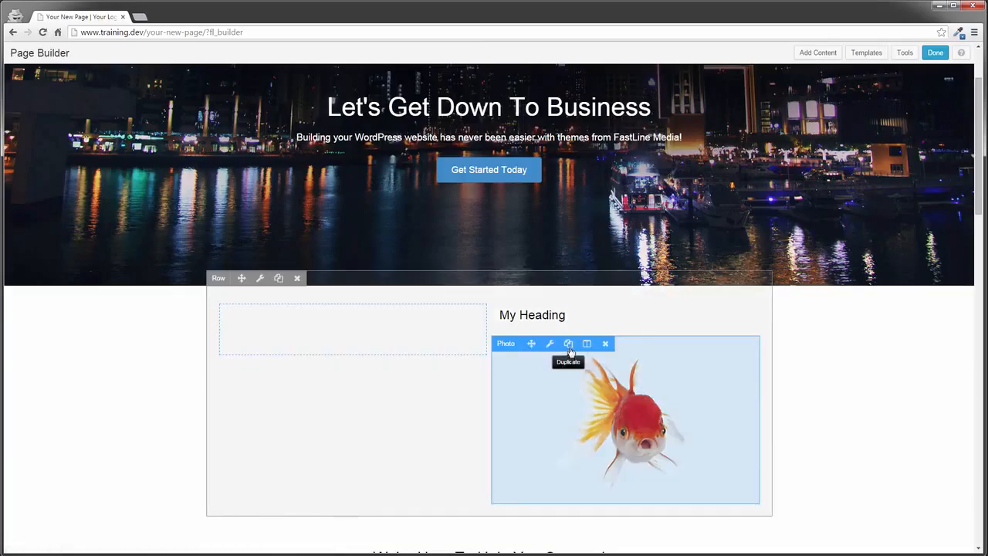
Duplicate the goldfish photo module and move one copy into the row's empty left column.
click(569, 345)
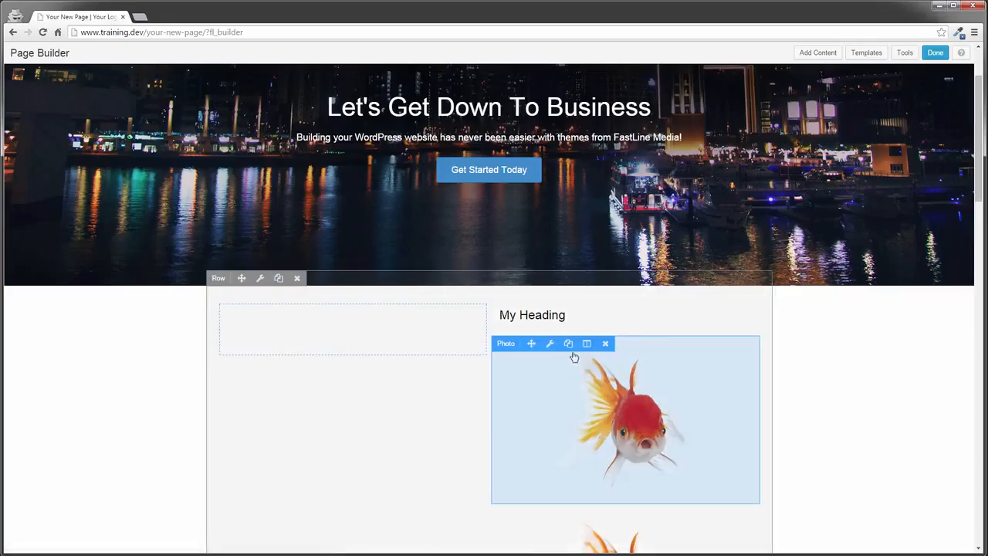
drag(532, 343, 337, 336)
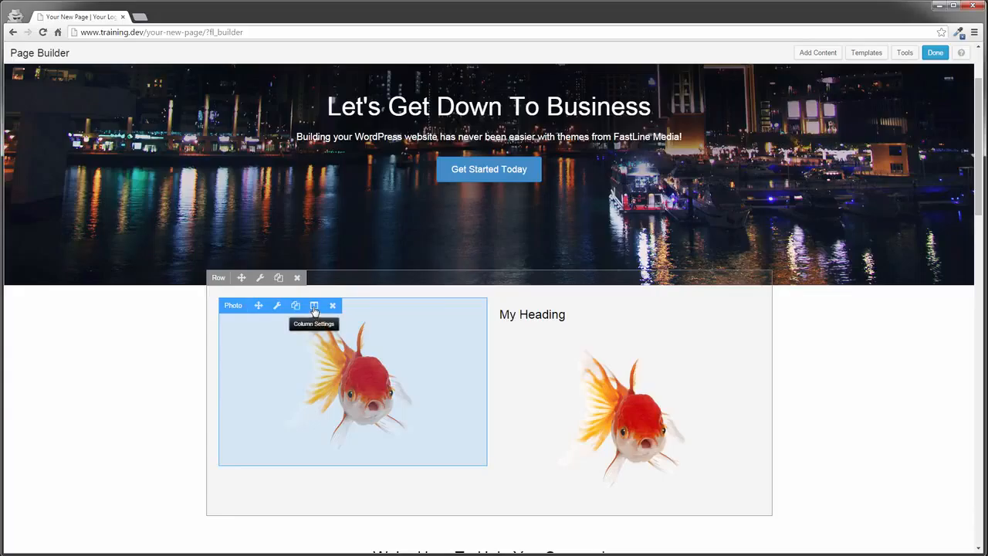
Set the width of the left column containing the goldfish photo to 30%.
click(315, 306)
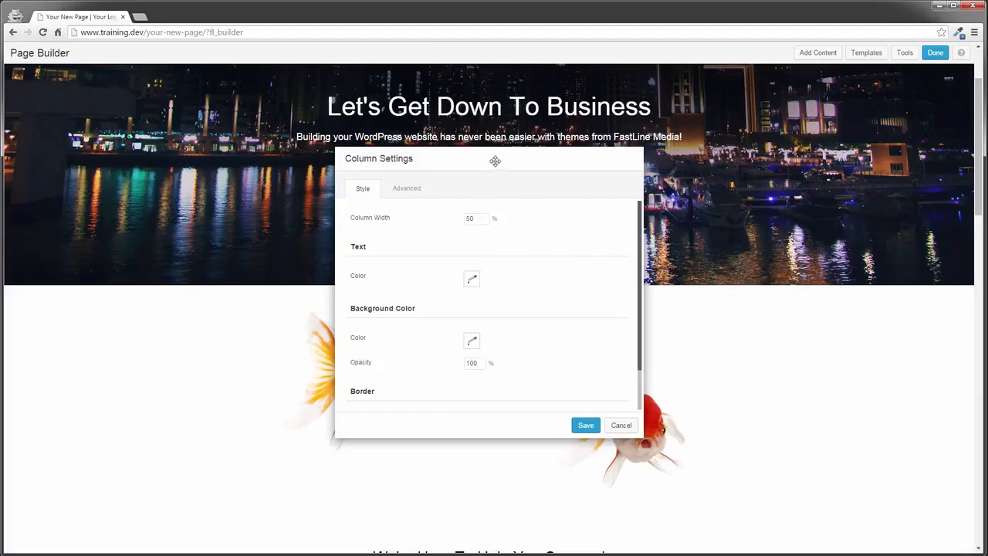
drag(496, 162, 806, 108)
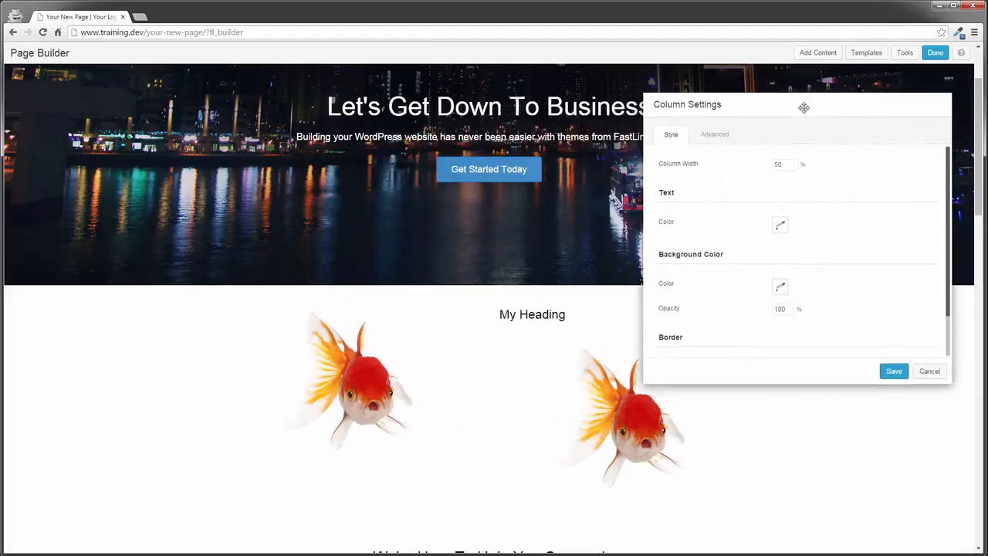
double_click(776, 164)
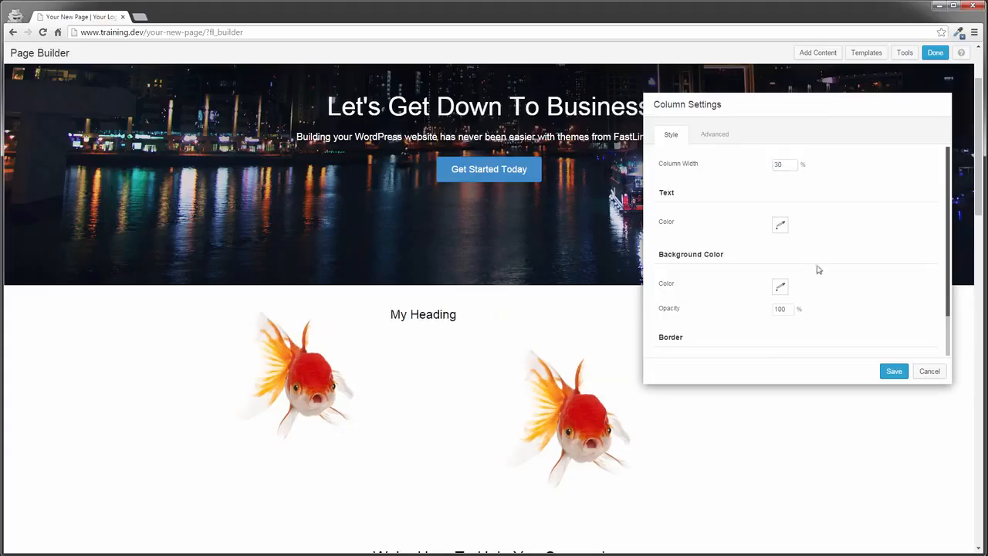
Try a purple background (#8a048a) on the left column, clear that colour and save the column settings.
click(781, 291)
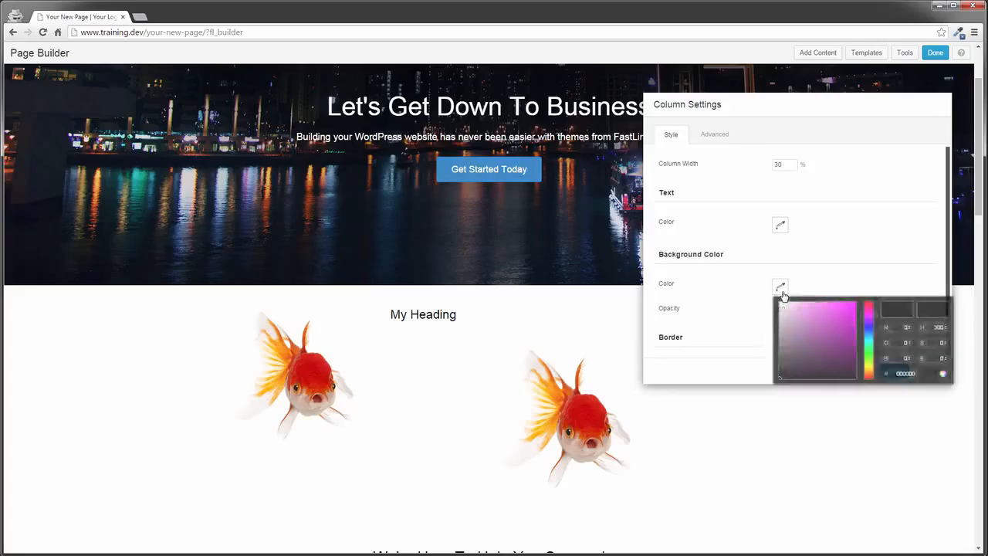
click(852, 335)
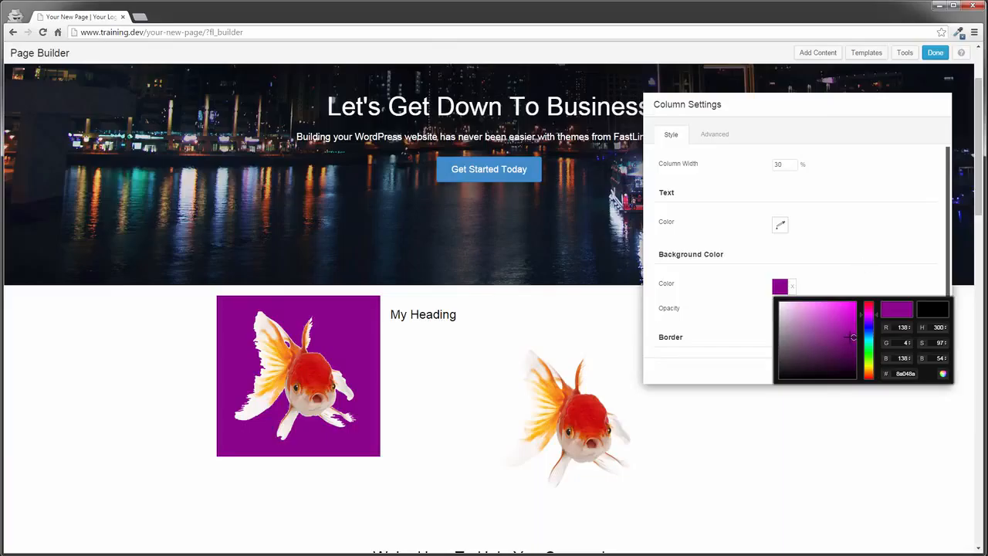
click(793, 287)
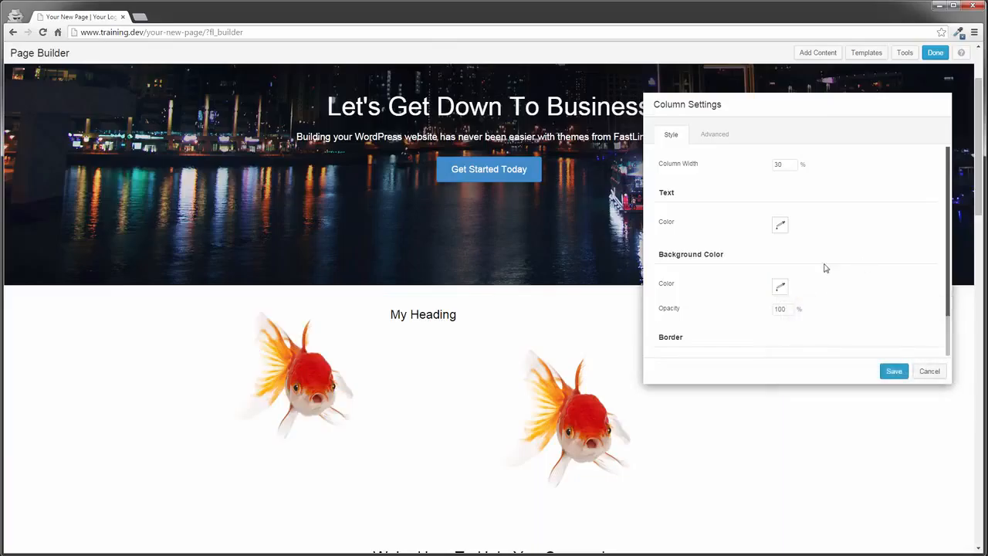
click(894, 371)
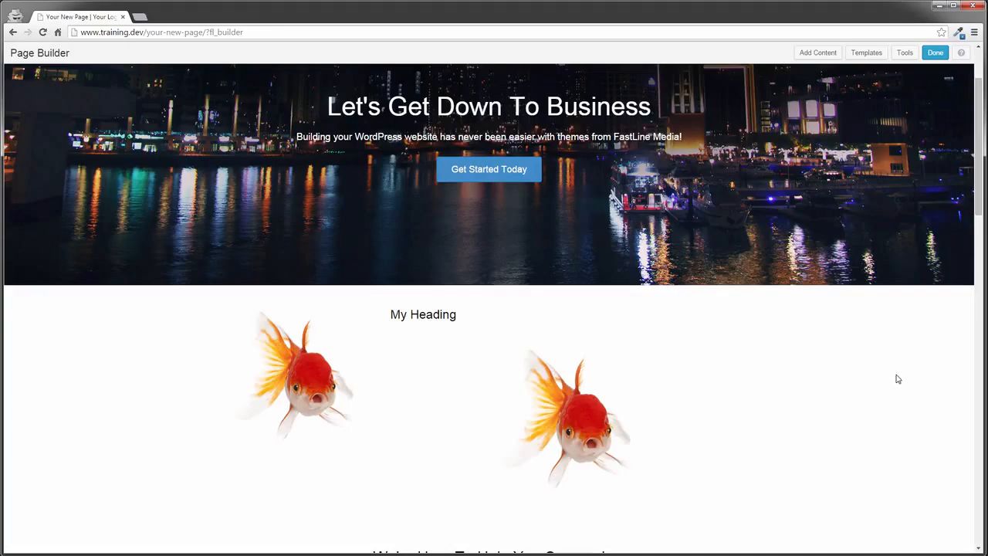
Delete the goldfish photo module below "My Heading" in the row's right column.
mouse_move(580, 390)
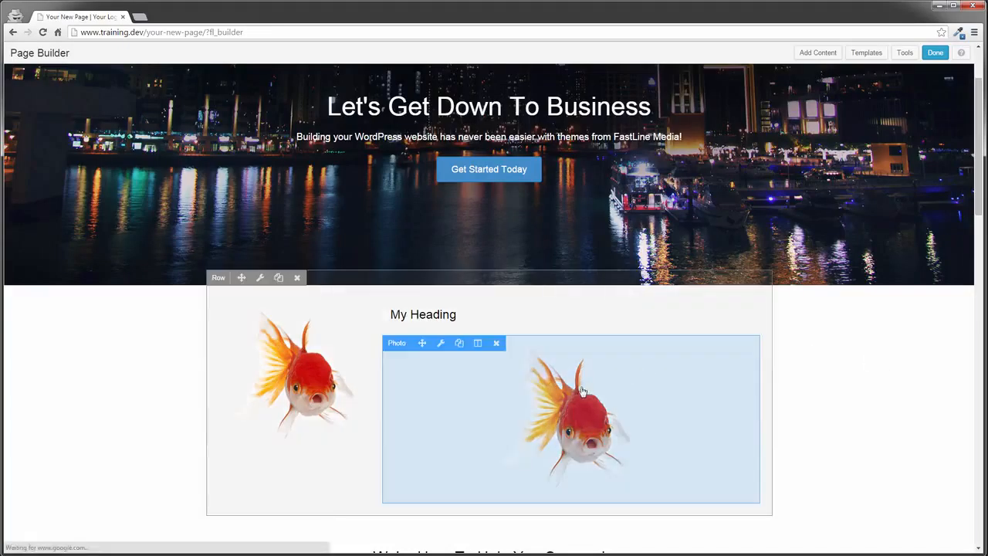
click(477, 344)
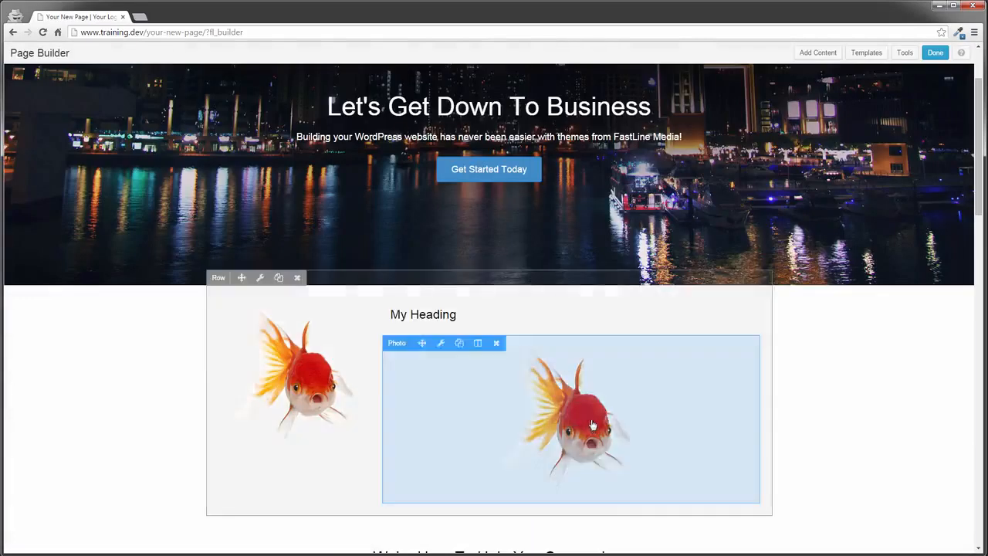
click(498, 345)
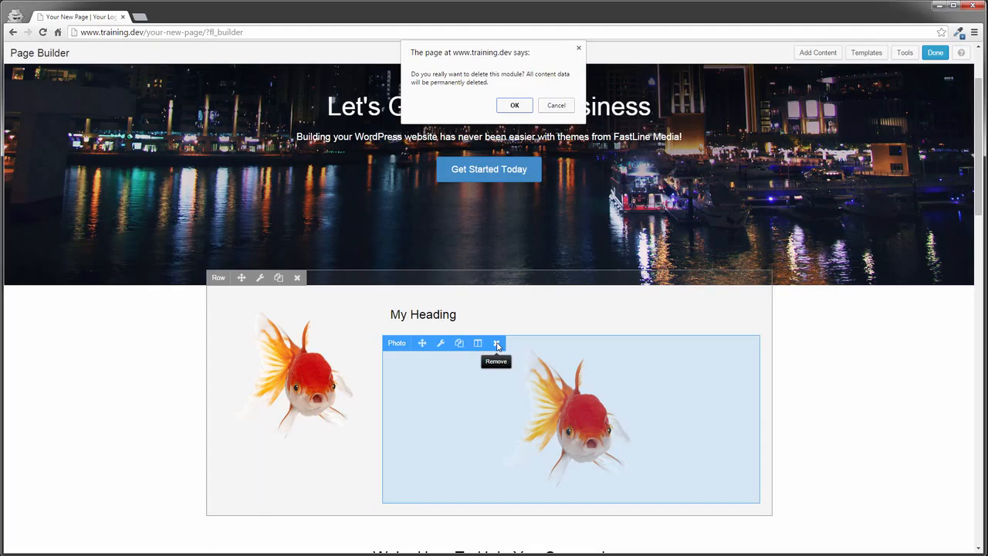
click(519, 107)
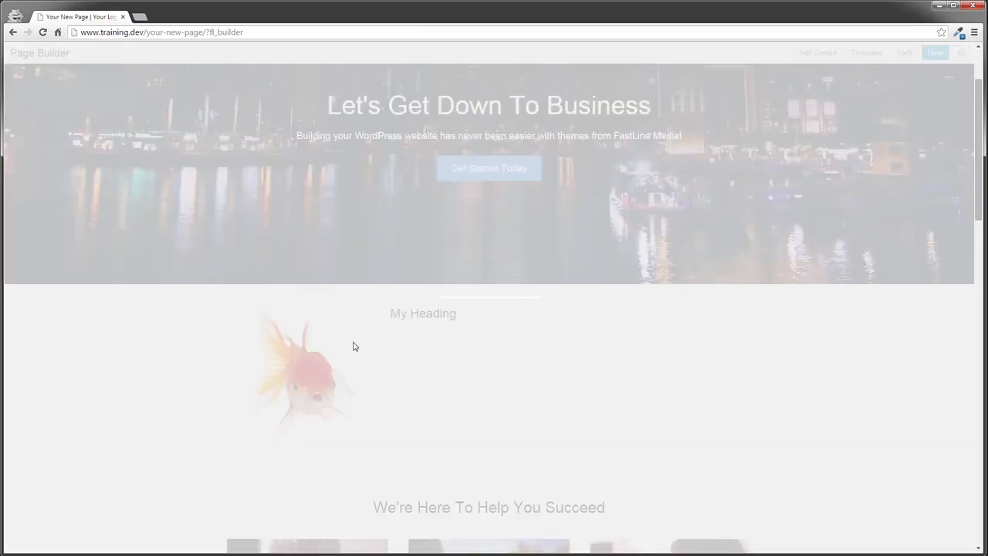
Duplicate the row containing the goldfish and "My Heading", and delete the lower copy.
scroll(623, 402, down, 1)
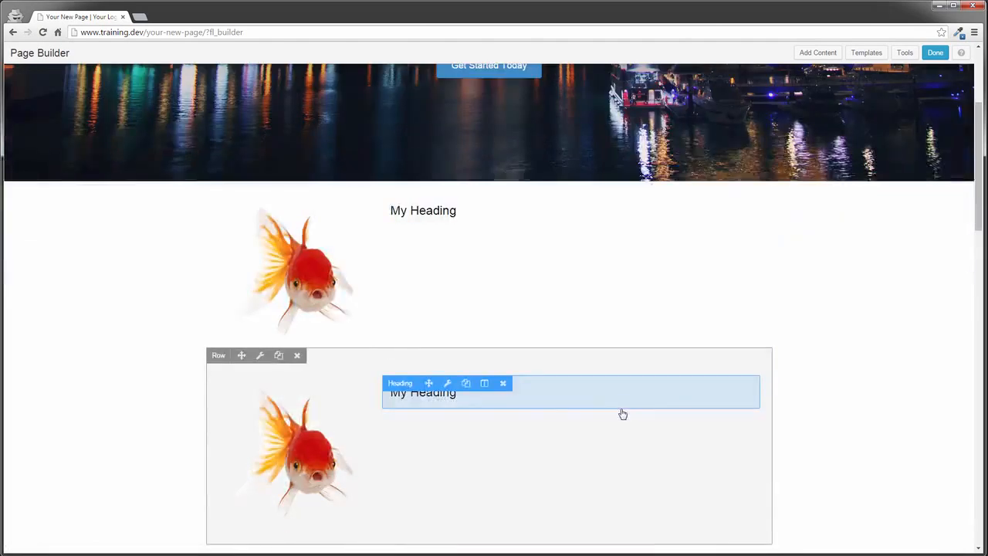
click(297, 355)
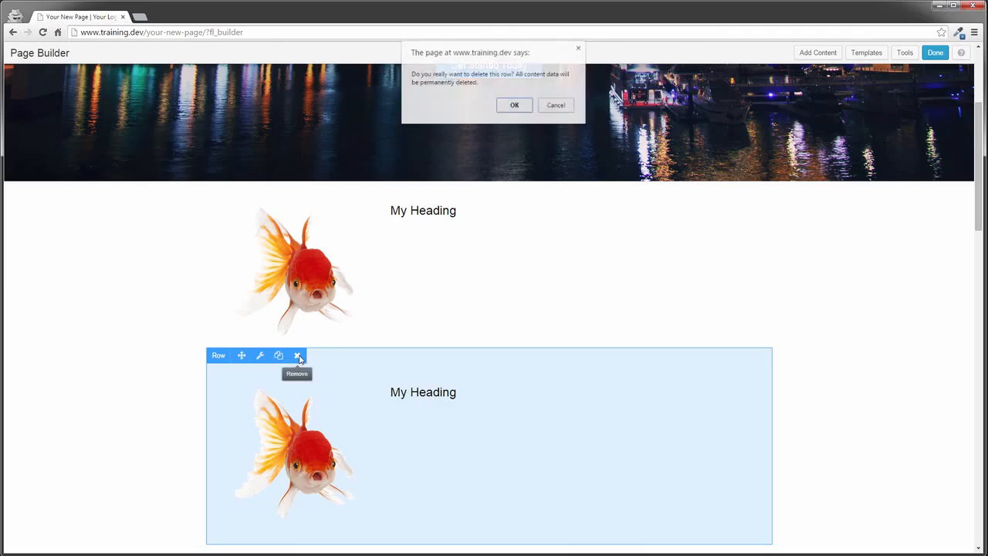
click(515, 106)
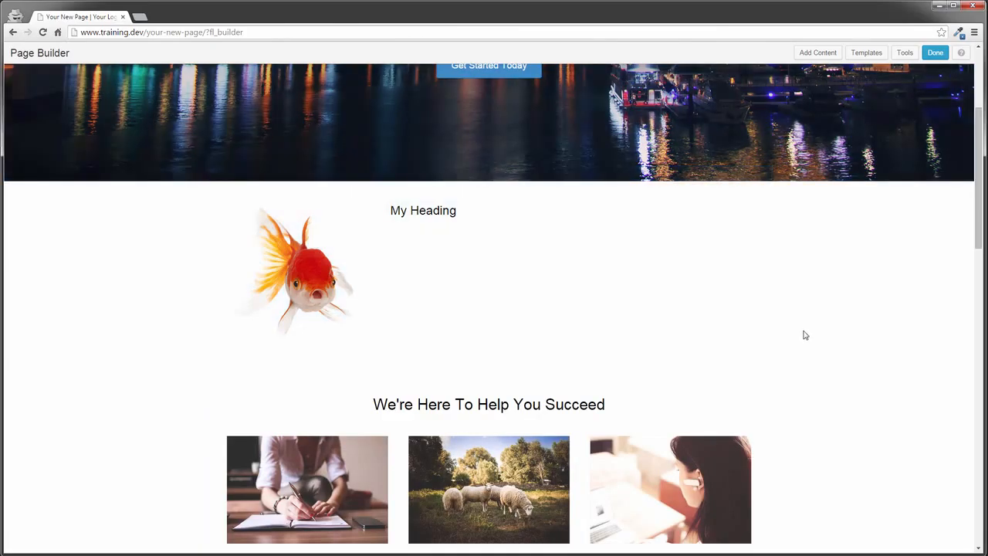
Add a WordPress Calendar widget below "My Heading" in the right column and save it without a title.
scroll(804, 333, up, 2)
scroll(804, 334, up, 1)
click(820, 52)
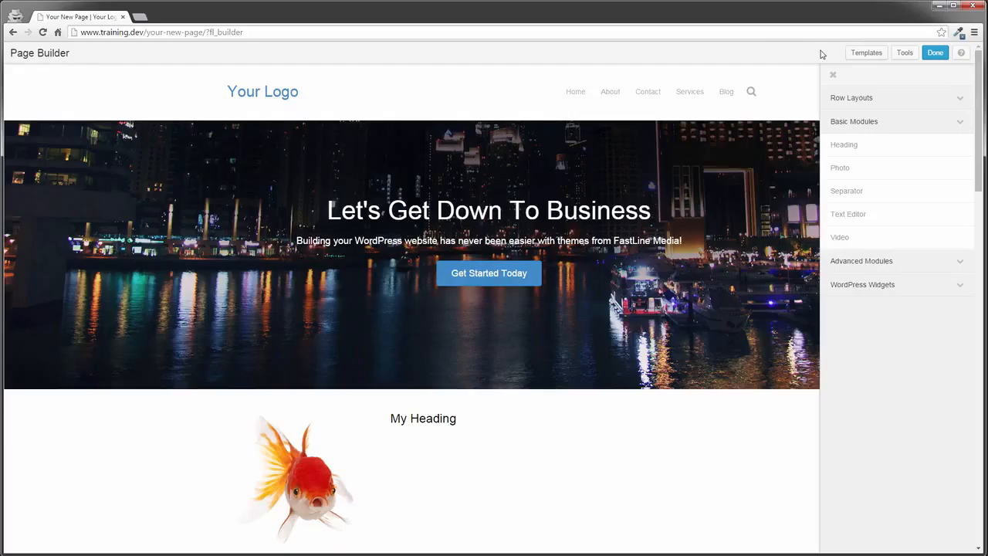
click(922, 286)
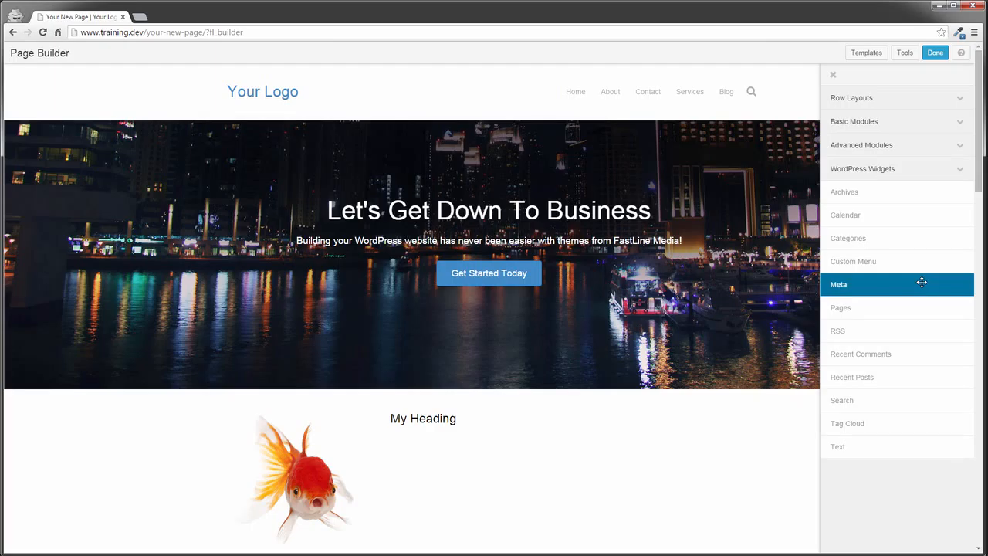
drag(905, 215, 494, 485)
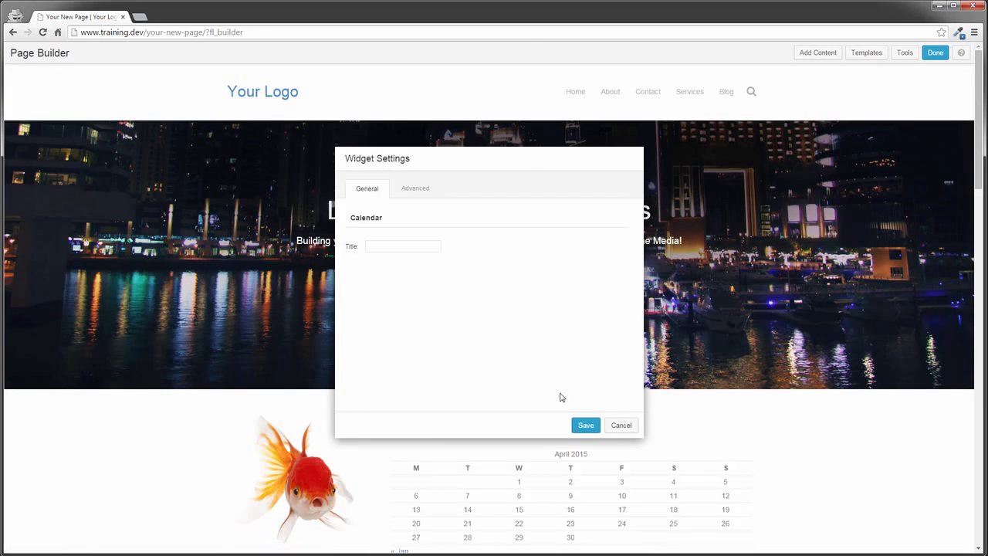
click(585, 425)
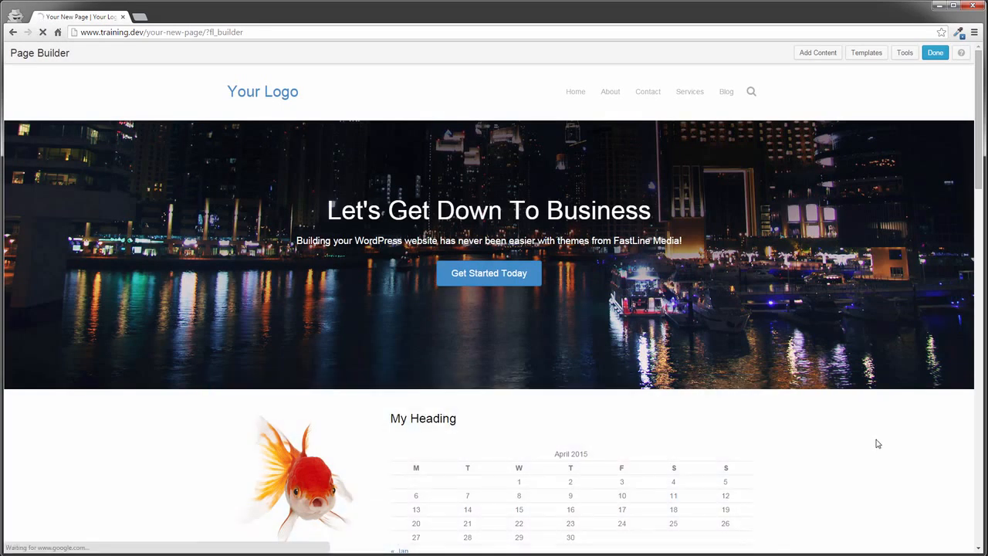
Append the Hope home page template to the existing layout.
scroll(876, 441, down, 1)
scroll(877, 444, up, 1)
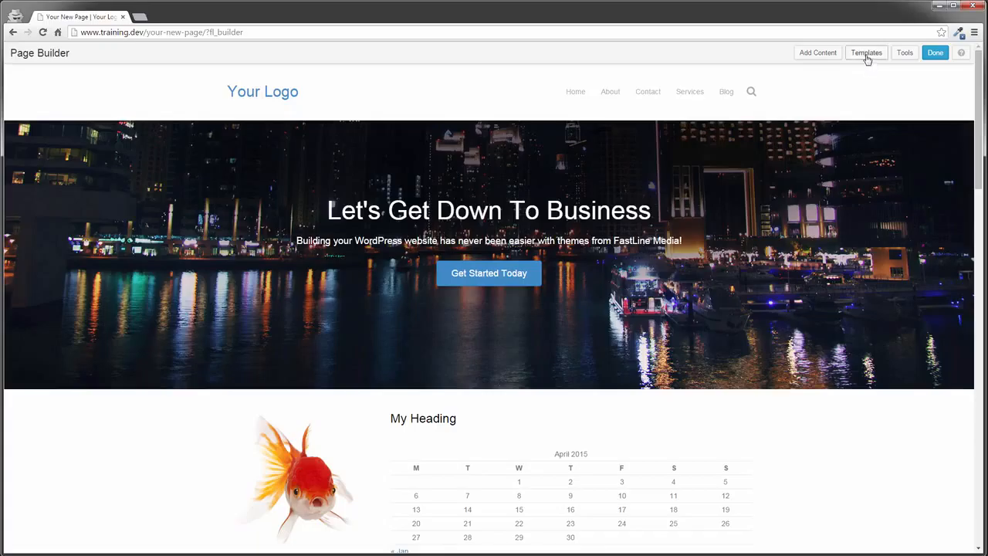
click(866, 58)
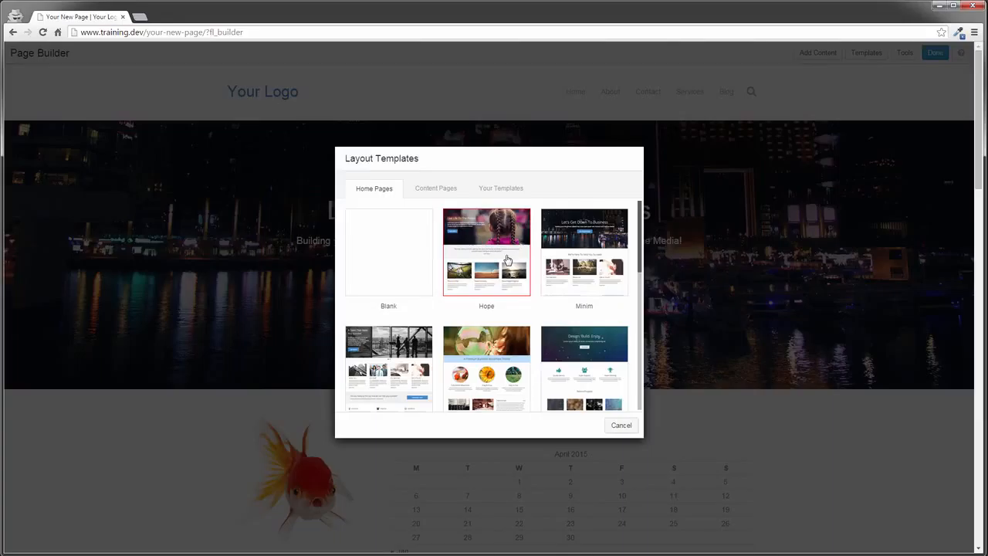
click(504, 256)
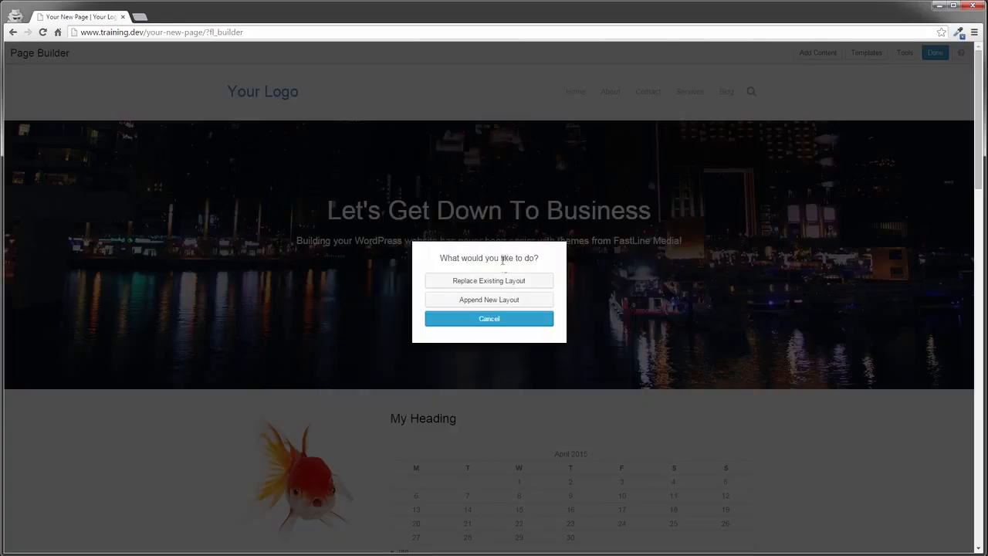
click(537, 300)
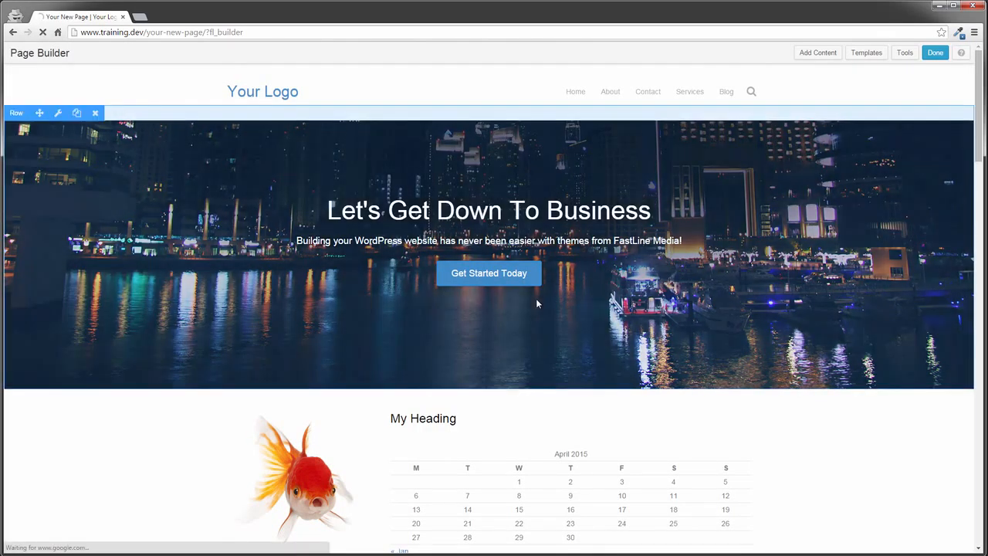
Move the appended row of four callouts up to directly above the "We're Here To Help You Succeed" row.
scroll(539, 305, down, 1)
scroll(541, 313, down, 9)
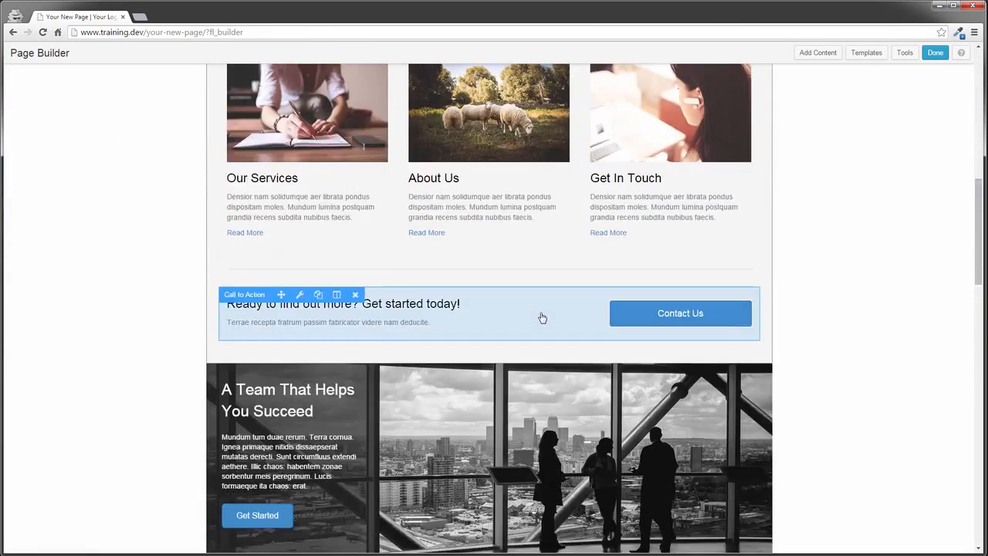
scroll(543, 319, down, 2)
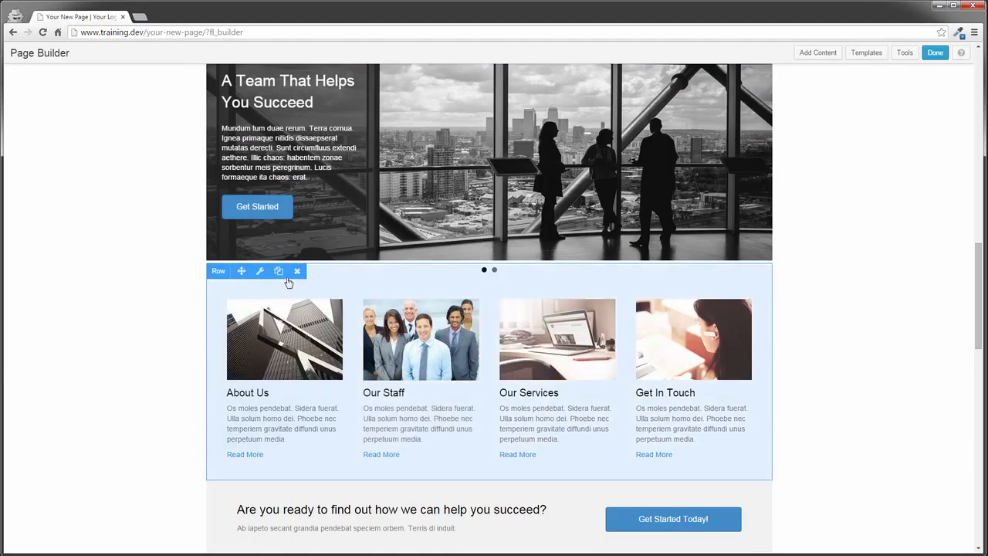
drag(241, 272, 276, 119)
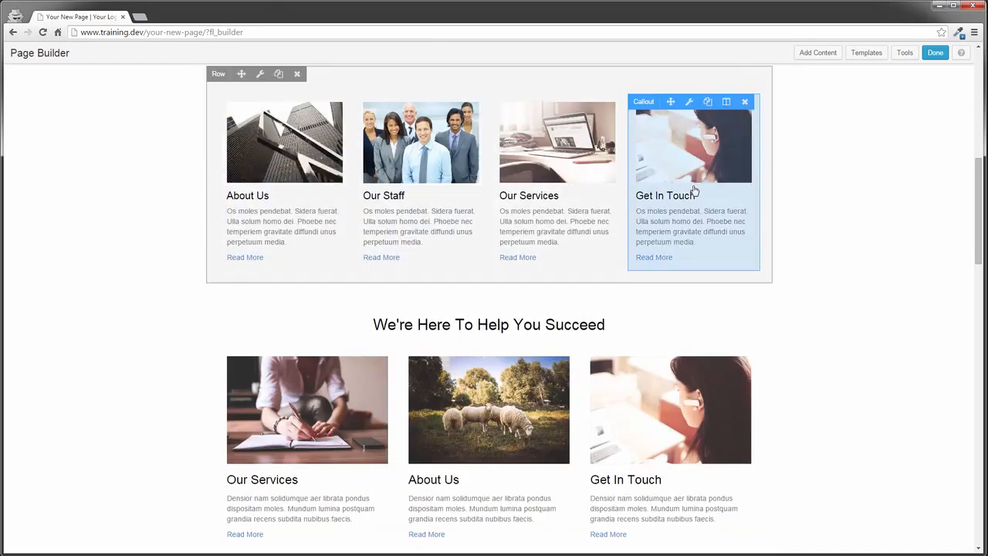
Save the current layout as a reusable template named "mytemplate".
scroll(823, 212, up, 2)
scroll(819, 227, down, 1)
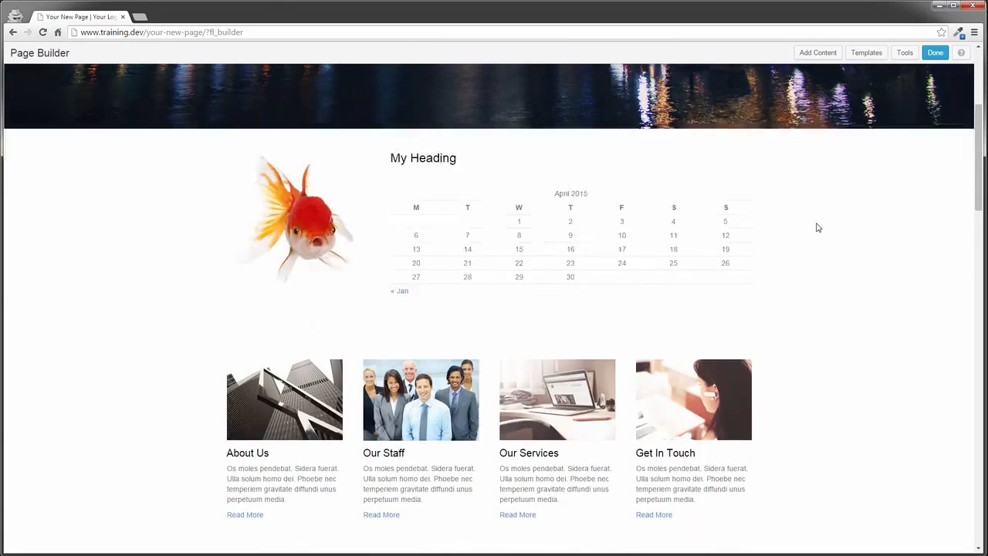
scroll(818, 227, up, 3)
scroll(815, 224, up, 2)
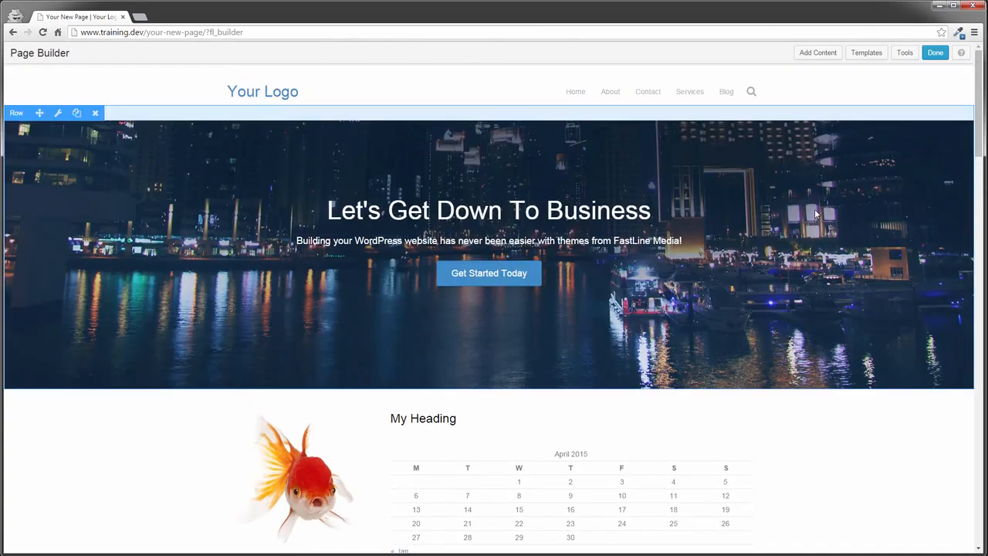
click(905, 54)
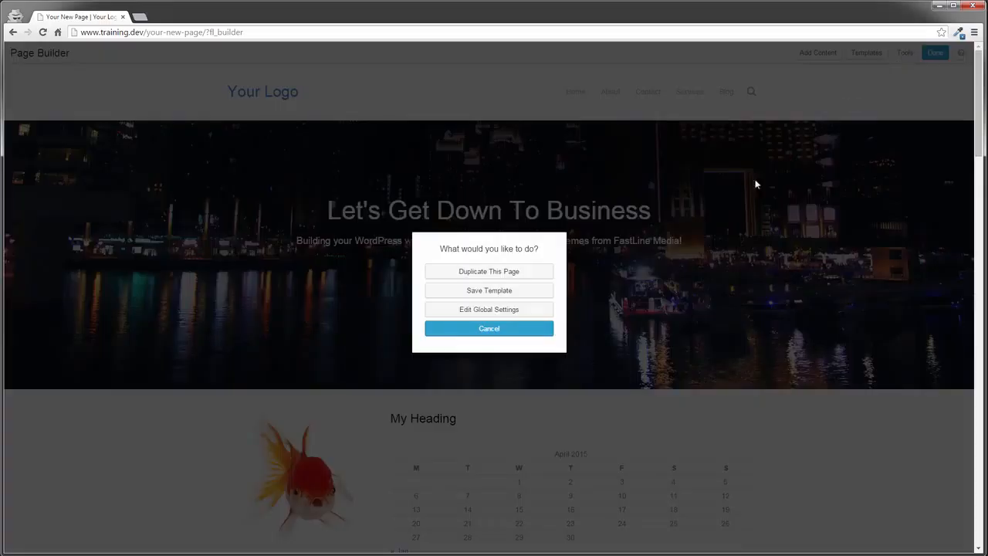
click(539, 293)
click(508, 293)
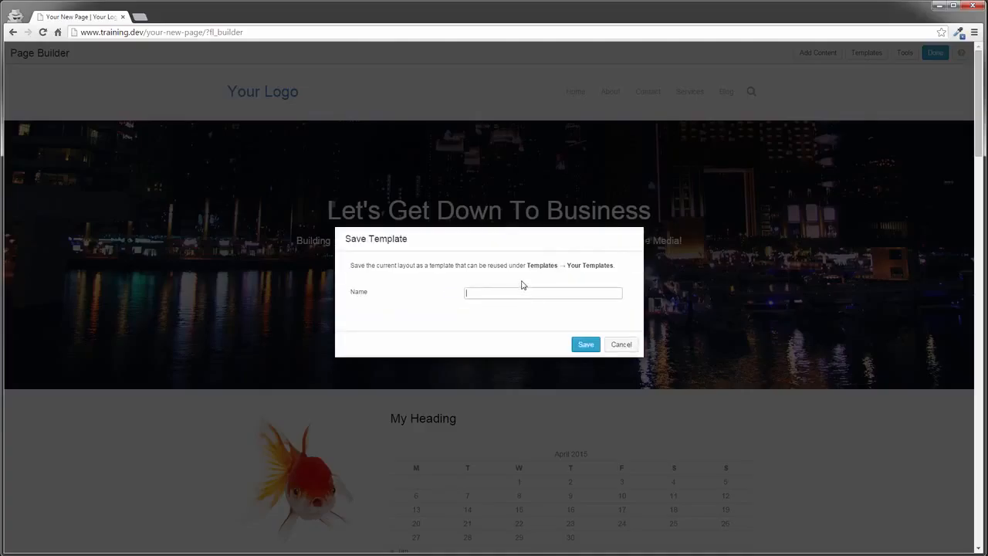
text(mytemplate)
click(586, 344)
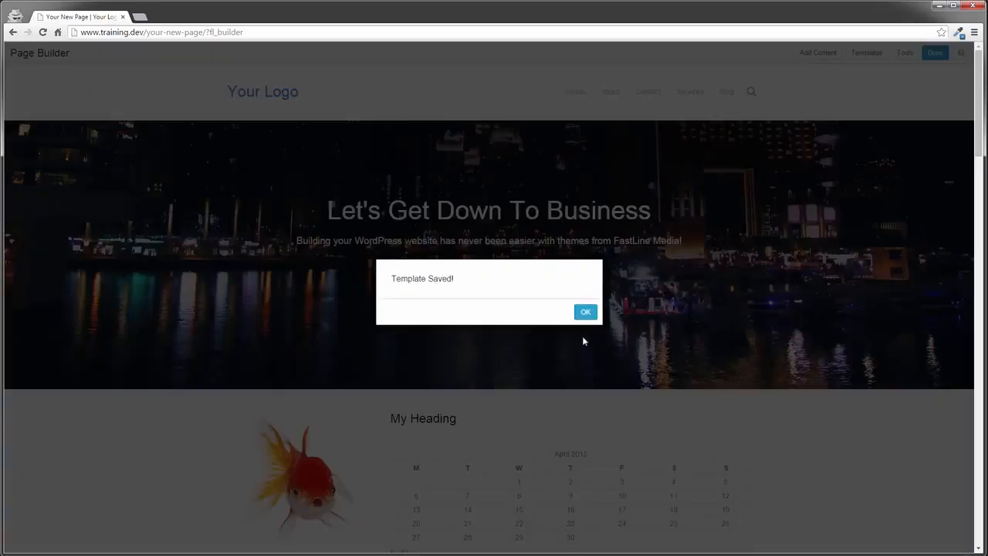
click(586, 312)
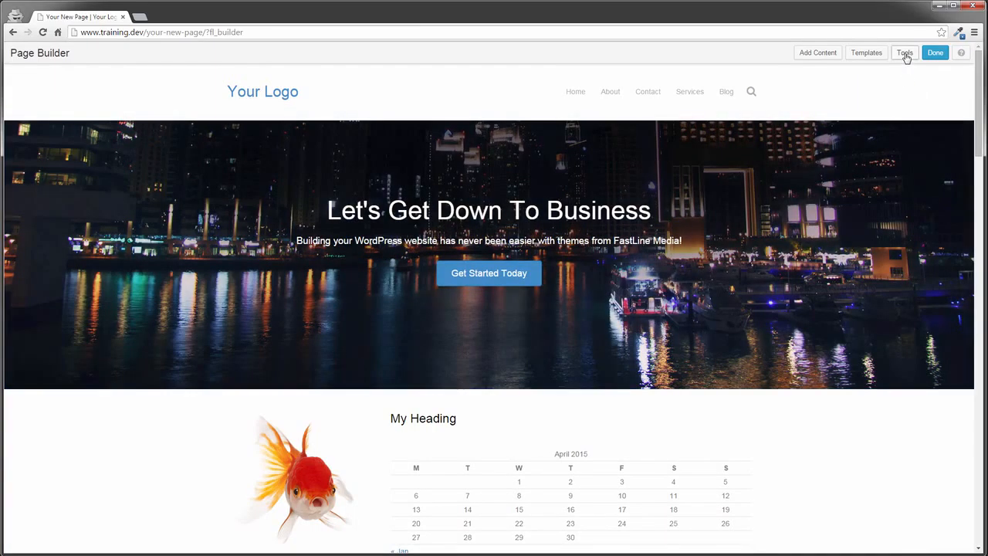
Set the global default row width to Full Width with Fixed row content width, review the remaining settings and save.
click(905, 53)
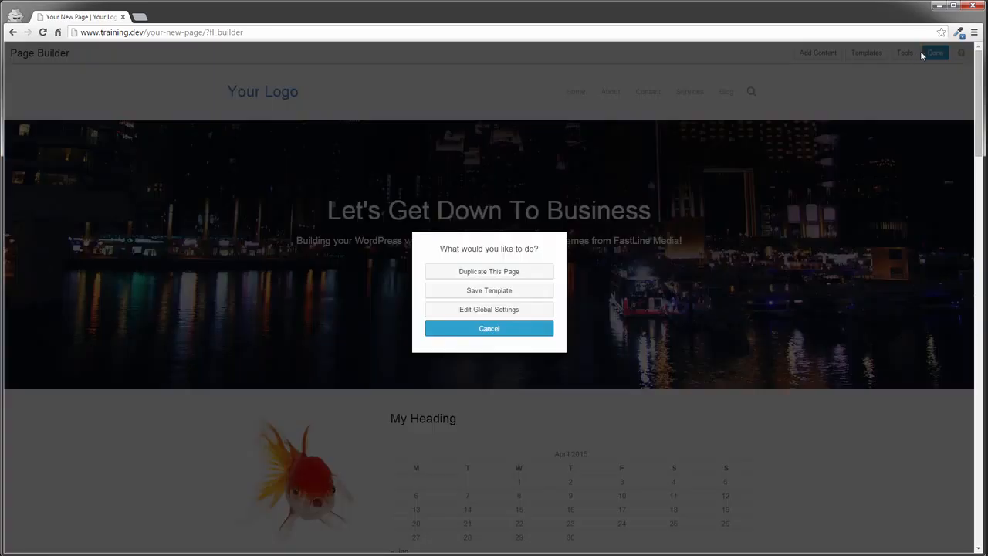
click(508, 311)
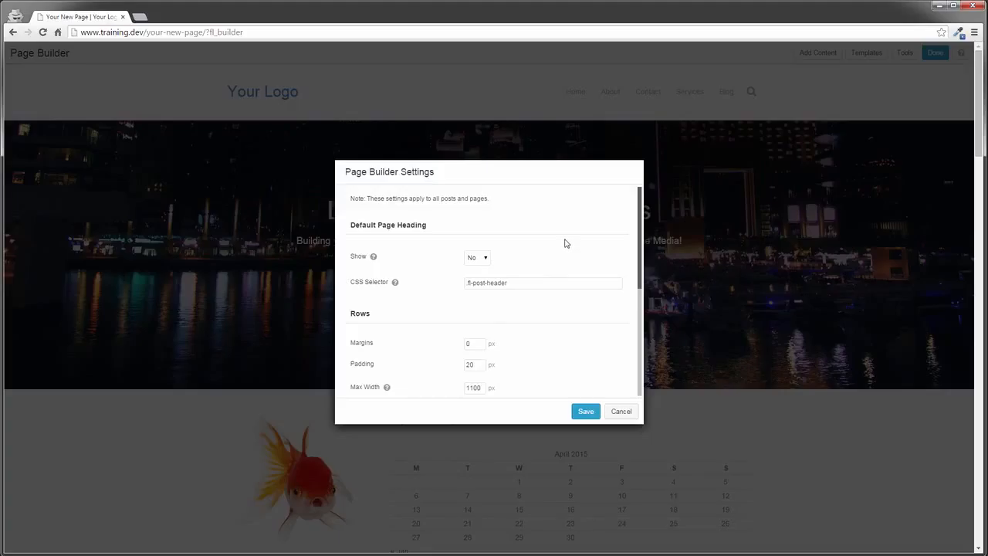
scroll(564, 243, down, 3)
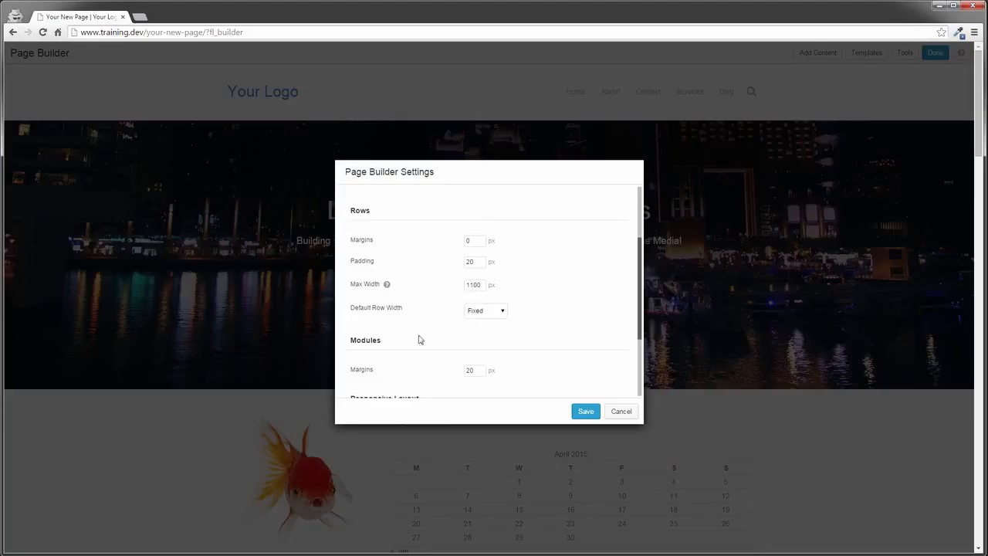
click(486, 313)
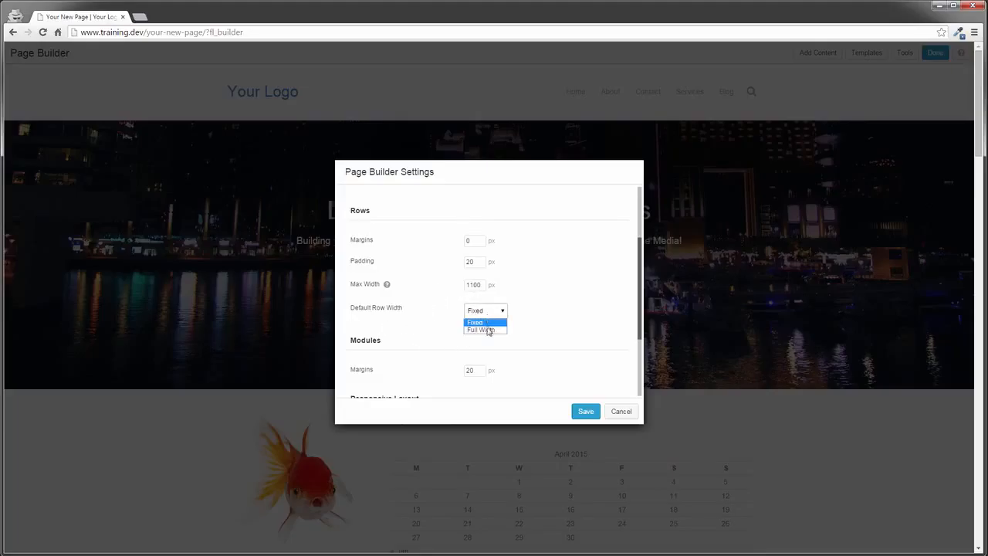
click(486, 330)
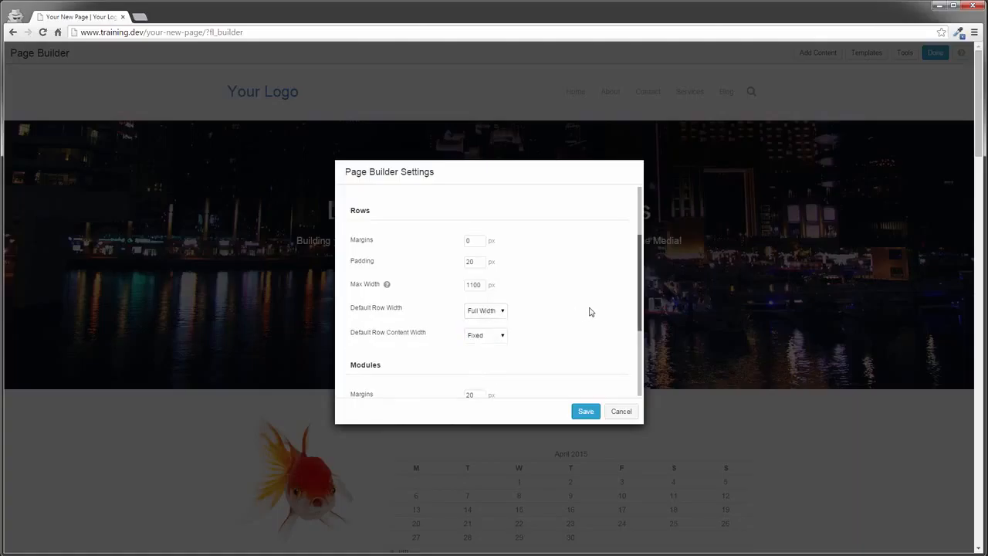
click(500, 338)
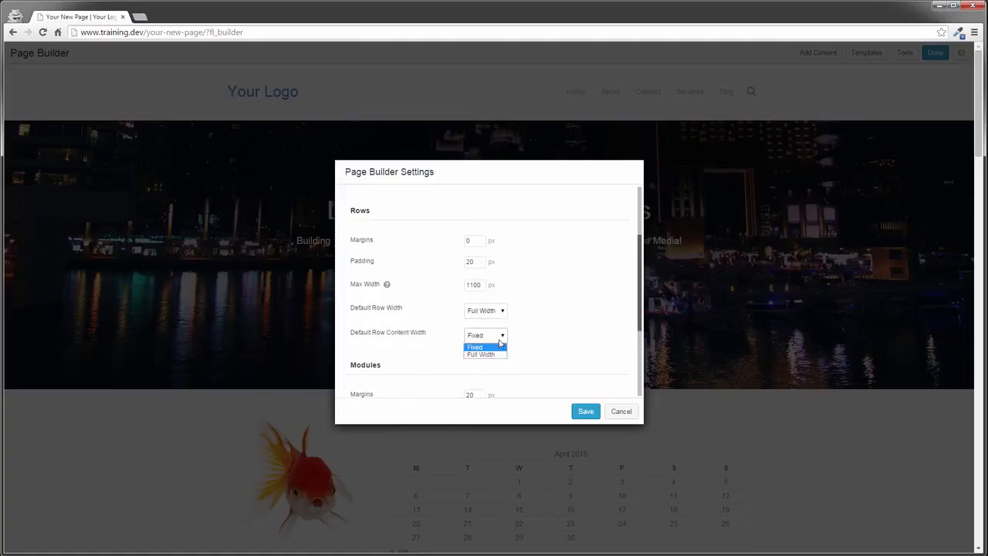
click(500, 345)
scroll(539, 331, down, 1)
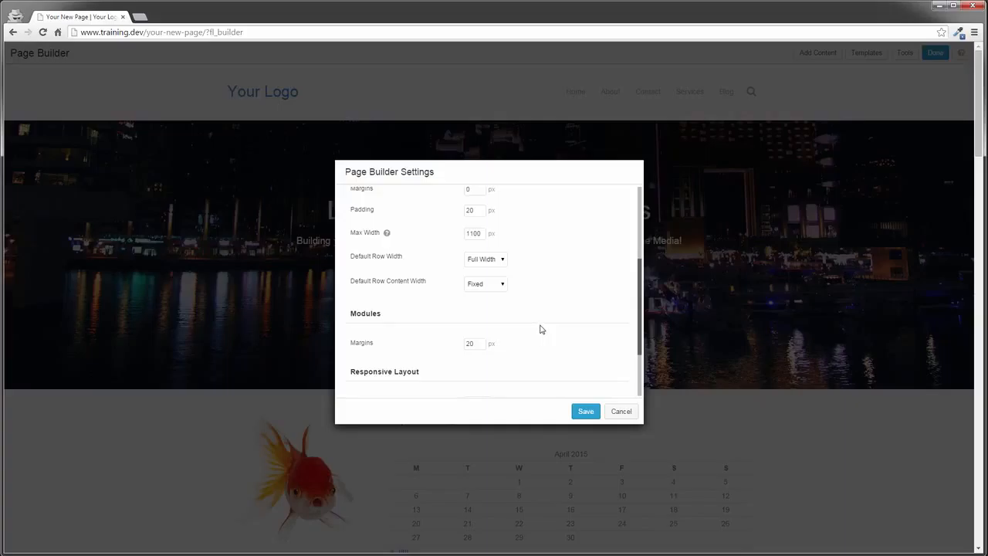
scroll(540, 330, down, 1)
scroll(541, 330, down, 1)
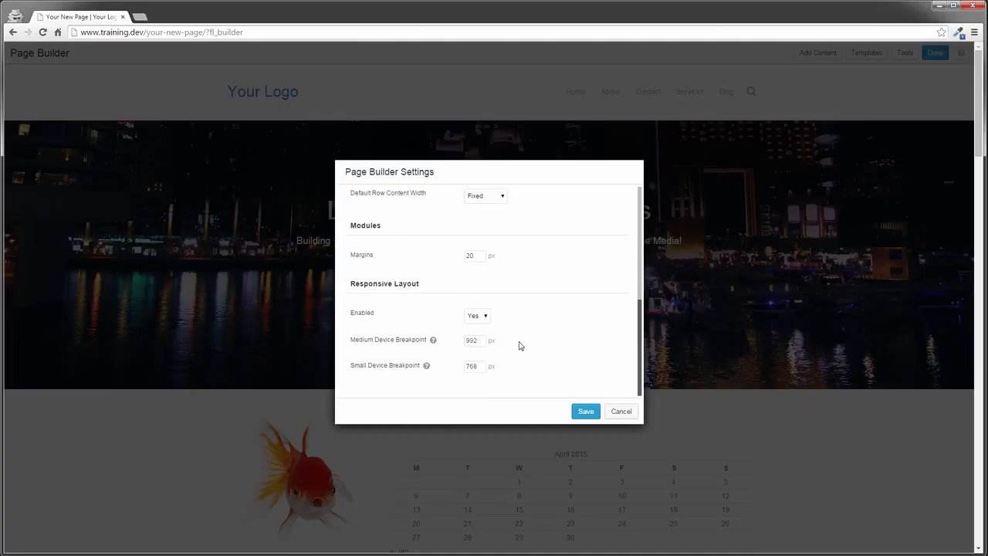
scroll(527, 340, up, 5)
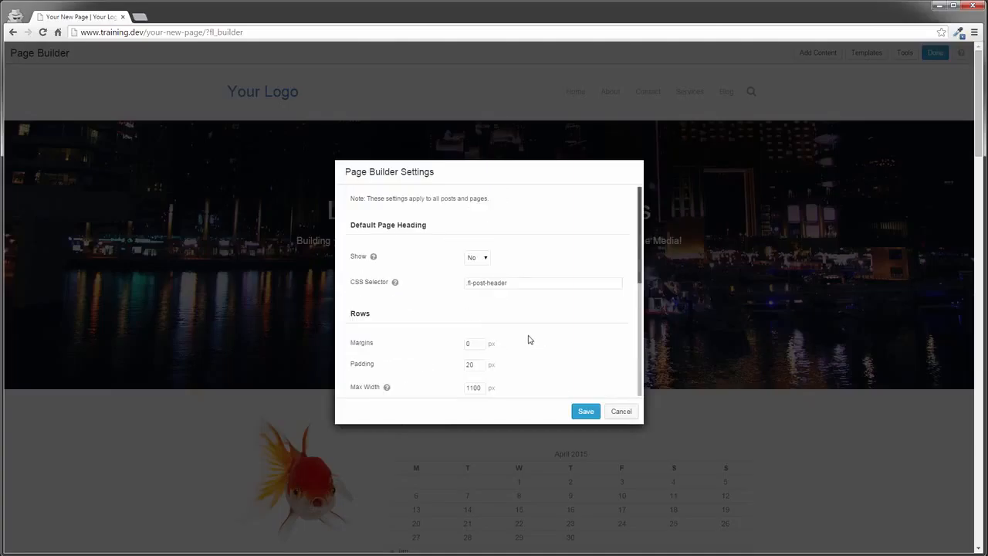
click(586, 411)
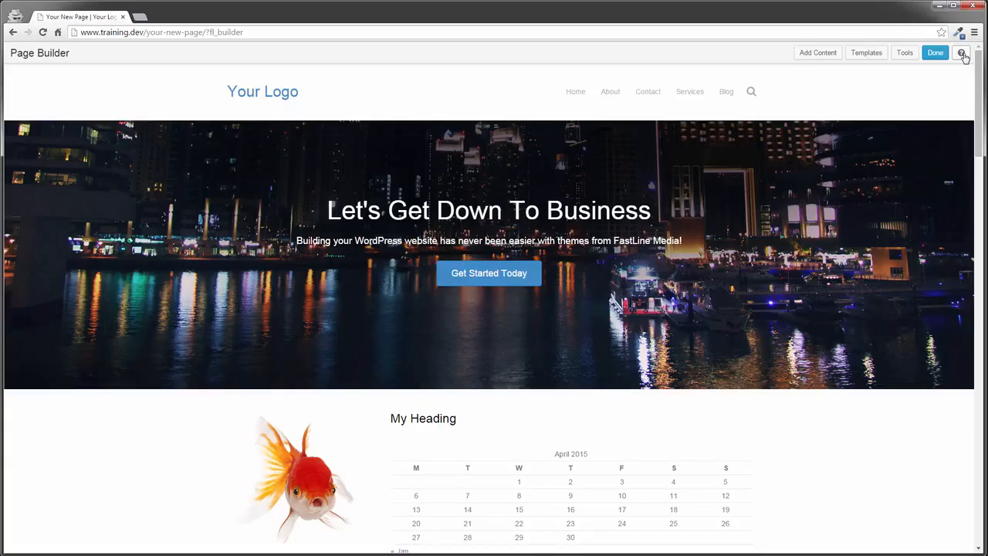
View and dismiss the help options, and publish the page's changes.
click(962, 54)
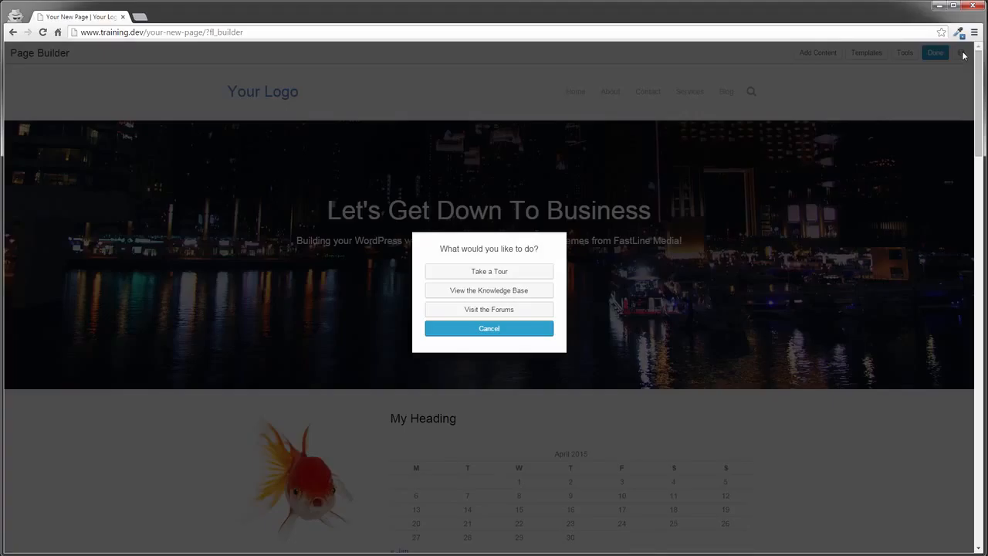
click(546, 332)
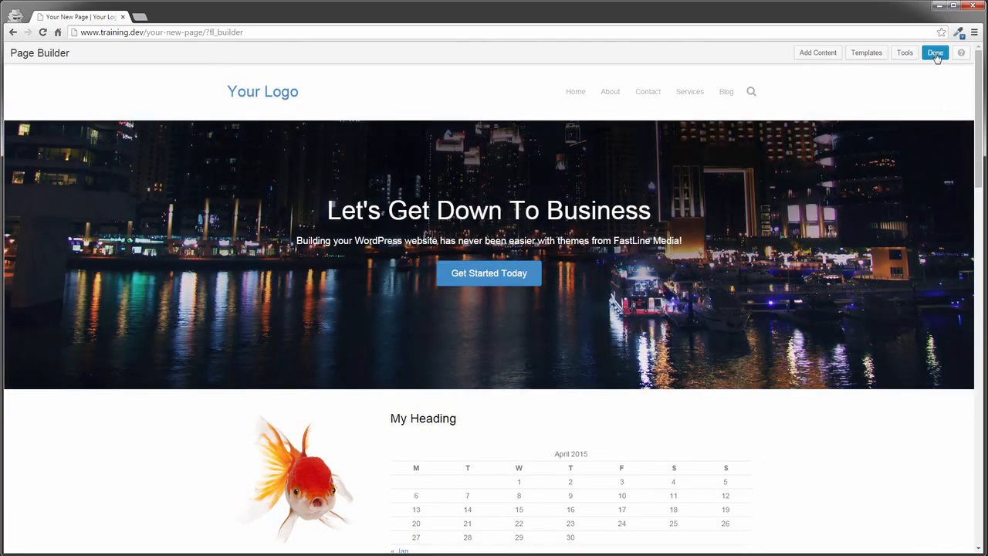
click(936, 54)
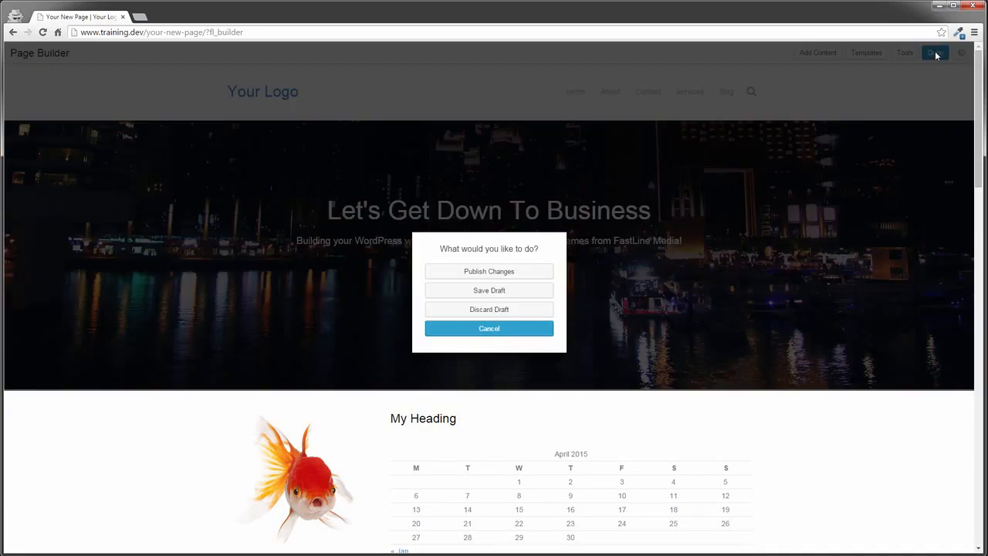
click(544, 277)
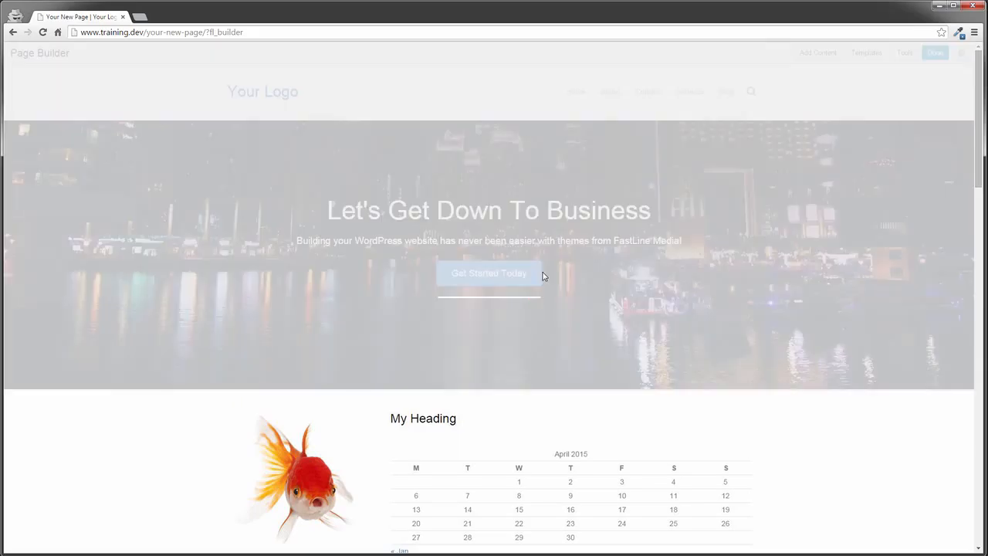